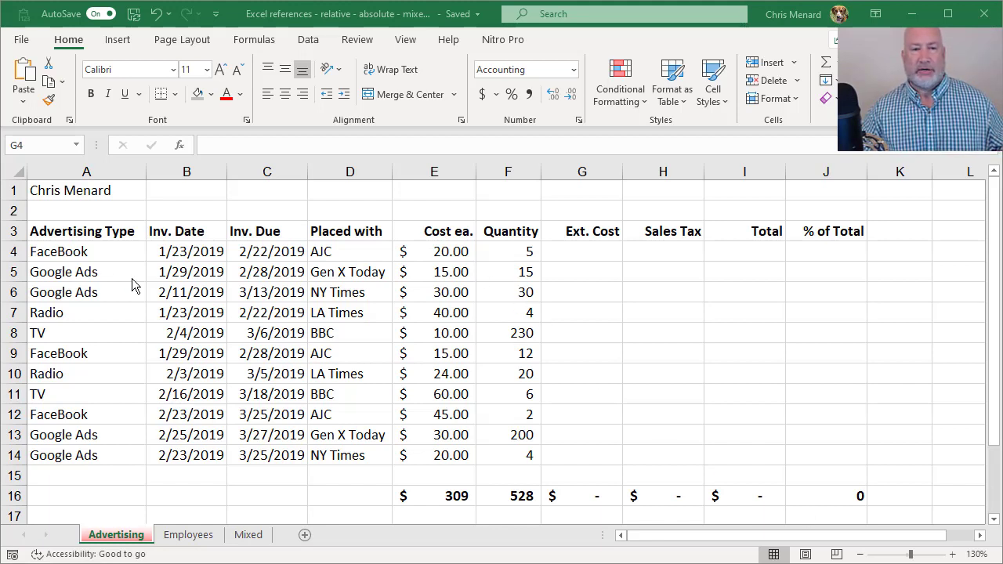
Step: Enter the relative formula =E4*F4 in G4 to compute Ext. Cost
{"action": "left_click", "coordinate": [432, 270]}
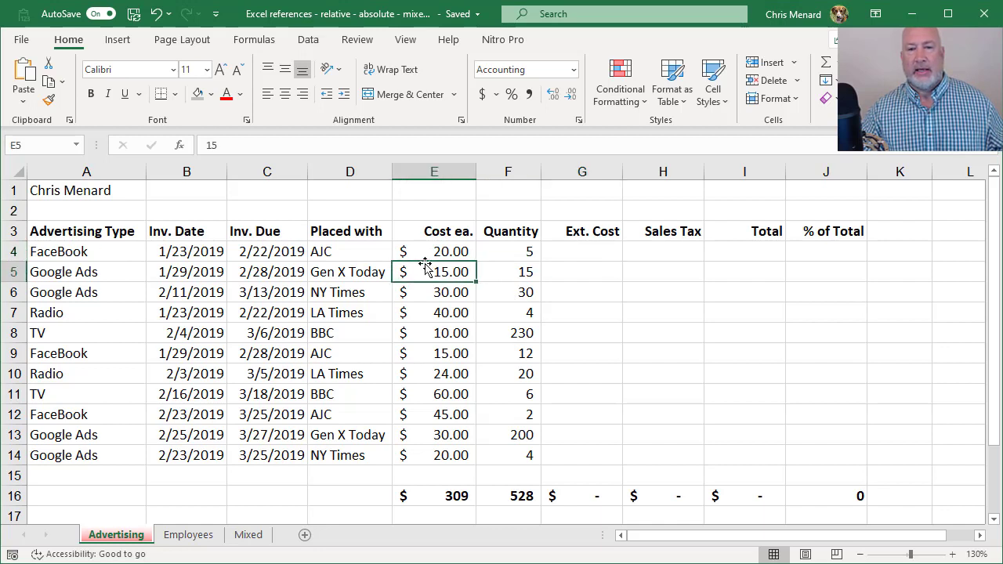
{"action": "left_click", "coordinate": [442, 252]}
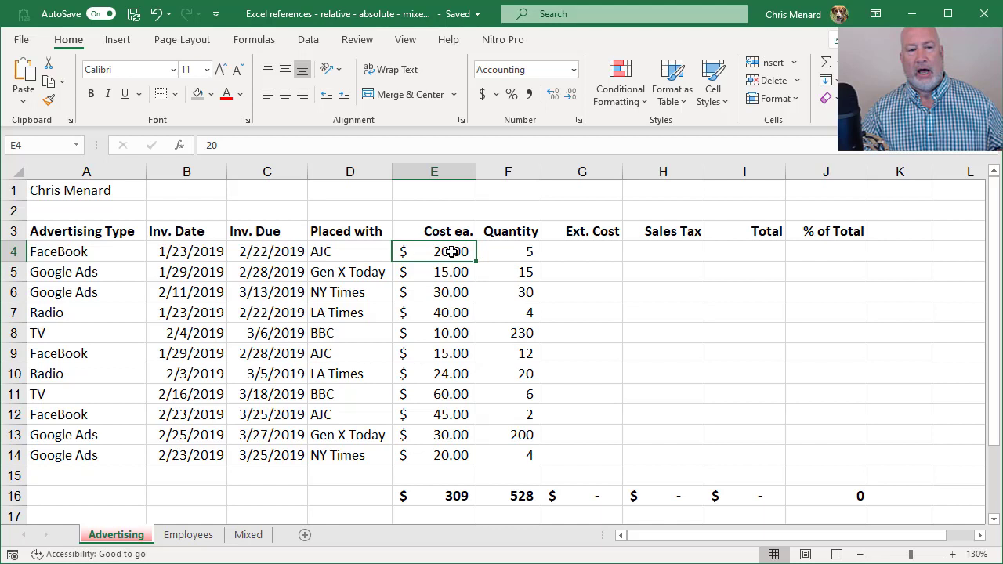
{"action": "left_click", "coordinate": [518, 254]}
{"action": "left_click", "coordinate": [559, 257]}
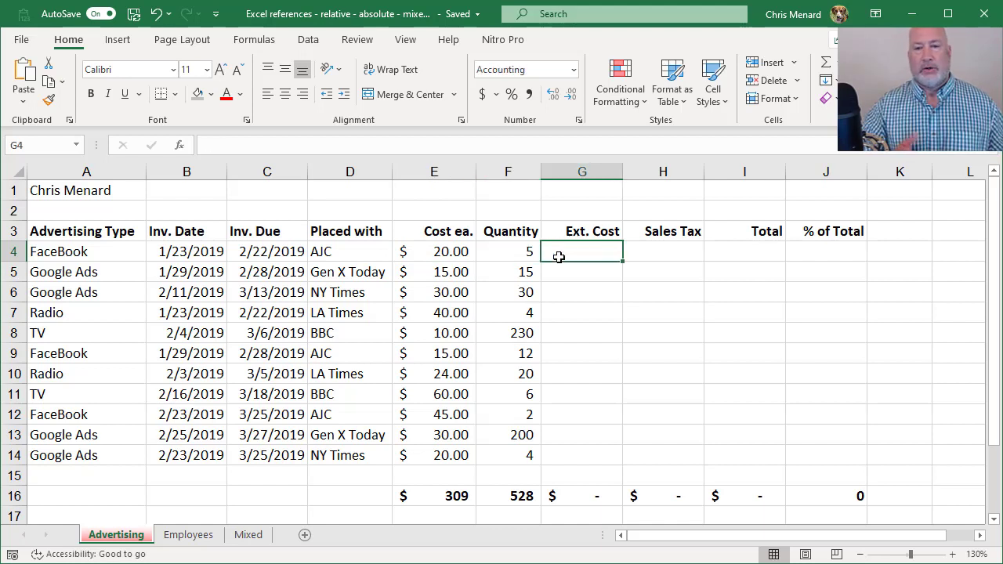
{"action": "type", "text": "="}
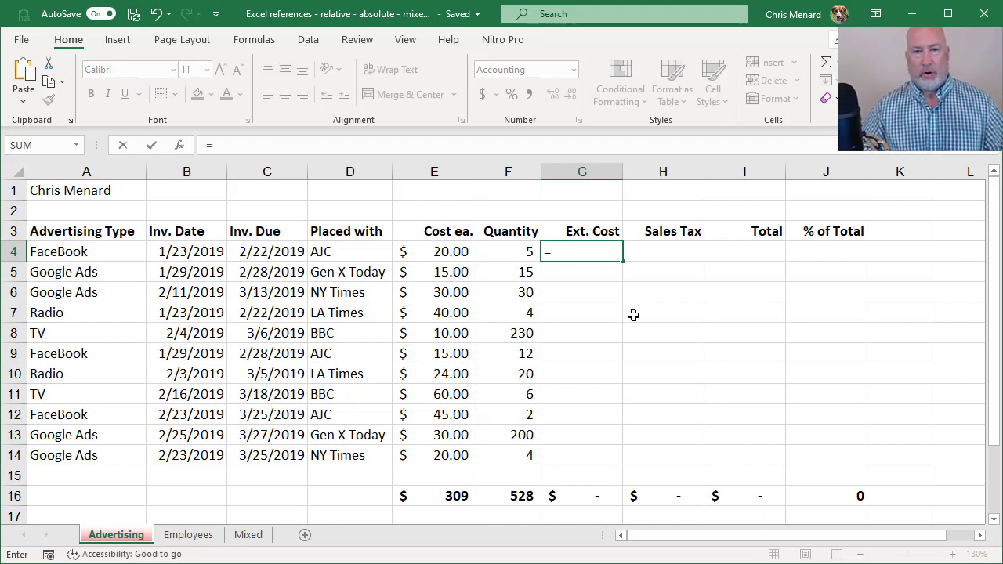
{"action": "left_click", "coordinate": [452, 257]}
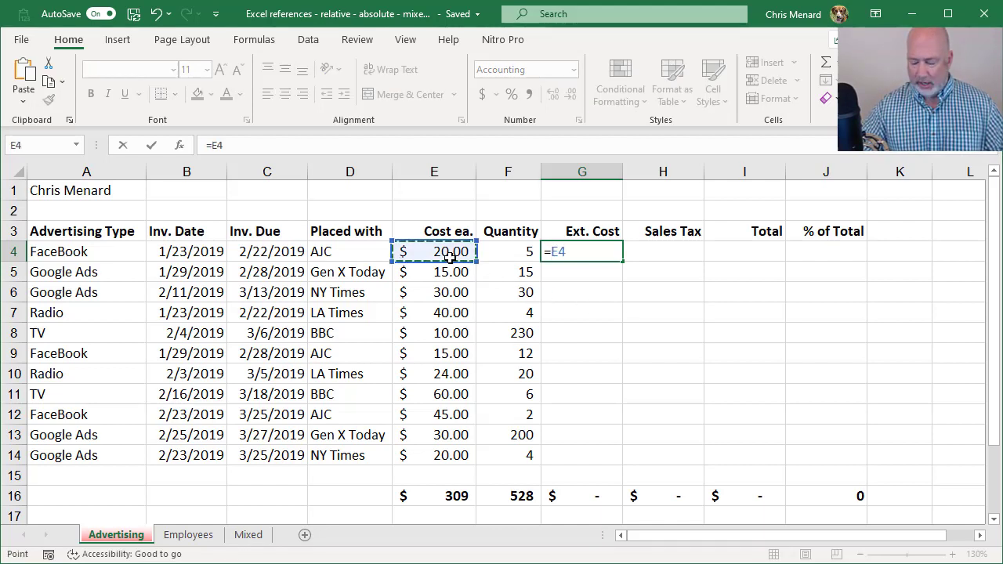
{"action": "type", "text": "*"}
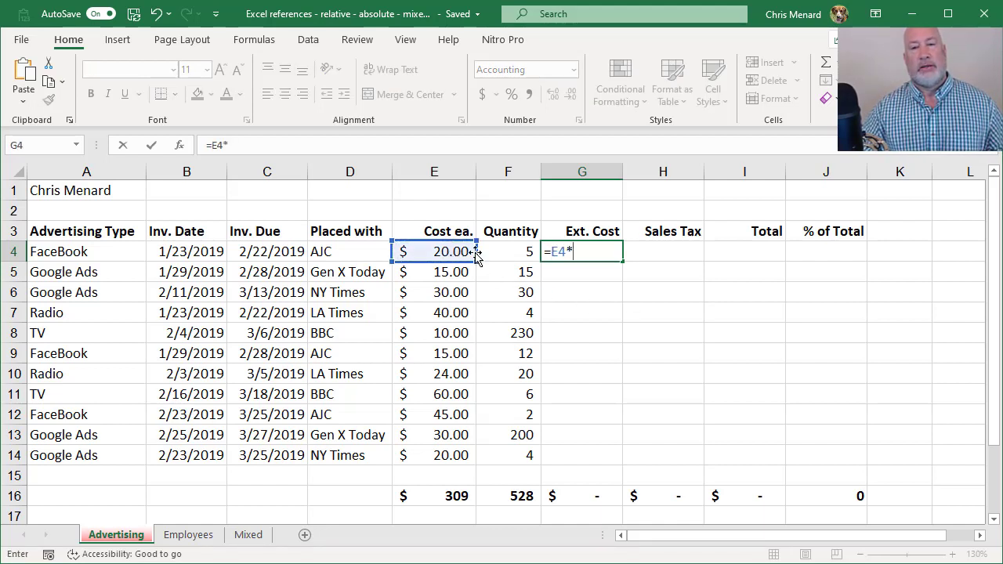
{"action": "left_click", "coordinate": [498, 250]}
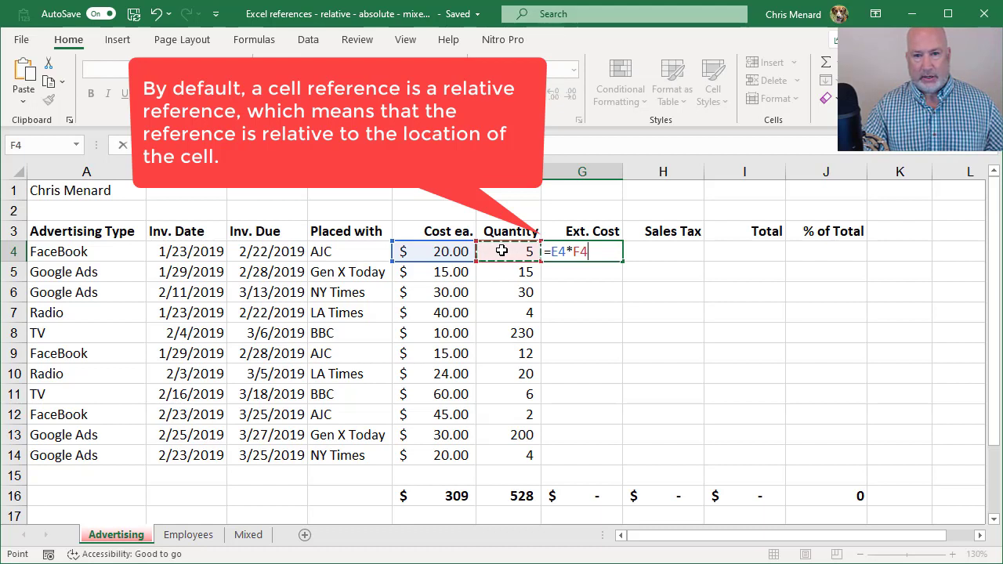
{"action": "key", "text": "ctrl+Return"}
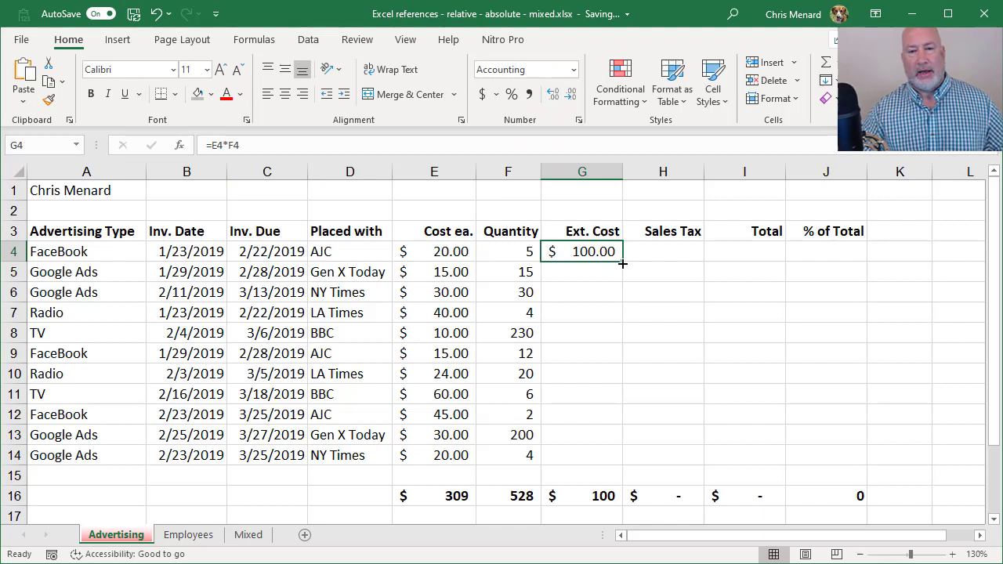
Step: Fill the Ext. Cost formula down to G14 and compare the G4 and G5 formulas
{"action": "double_click", "coordinate": [622, 264]}
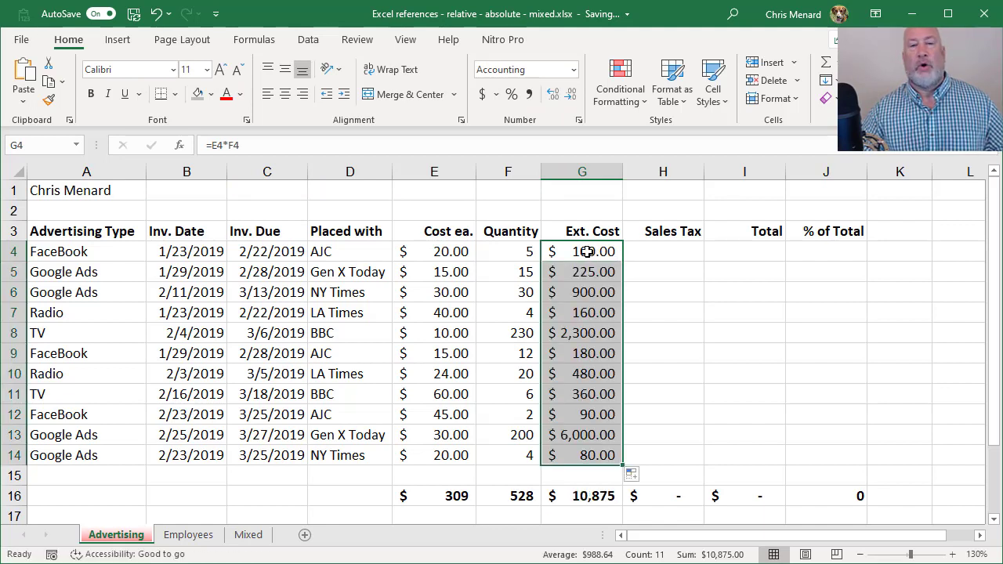
{"action": "left_click", "coordinate": [589, 251]}
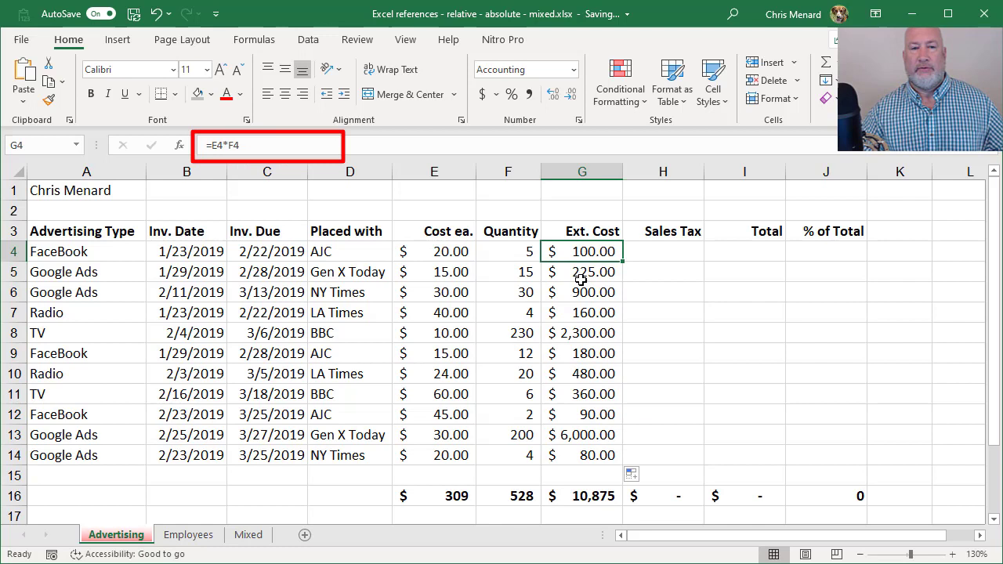
{"action": "left_click", "coordinate": [591, 273]}
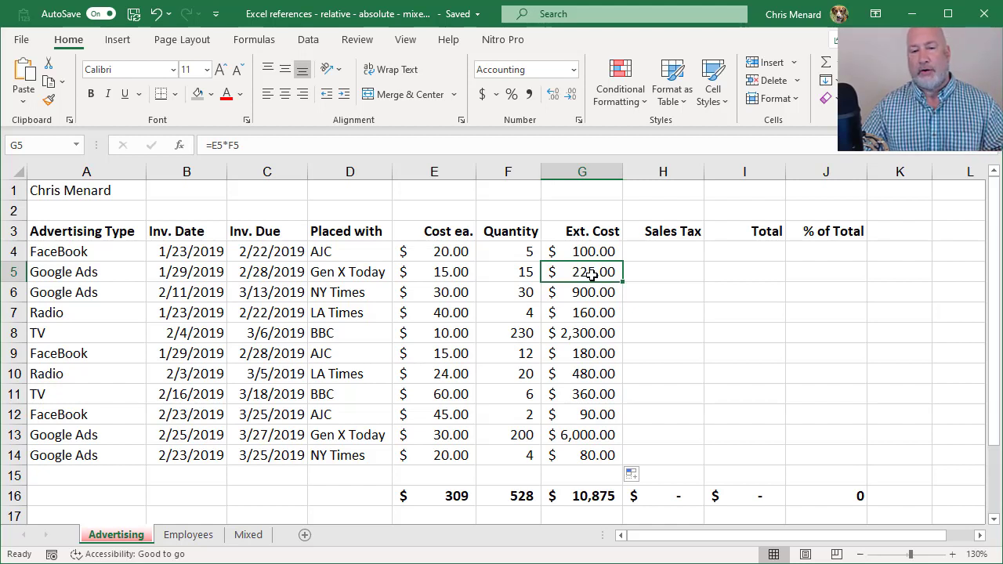
{"action": "left_click", "coordinate": [592, 253]}
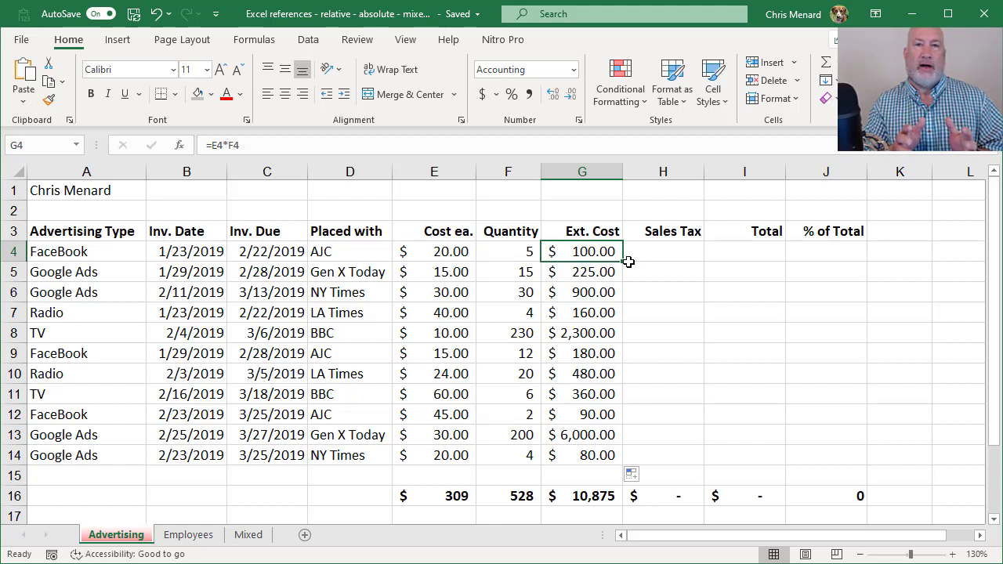
Step: Put the label 'Tax Rate' in G1 and 0.04 in H1, formatted as 4.00%
{"action": "left_click", "coordinate": [611, 191]}
{"action": "type", "text": "Tax Rate"}
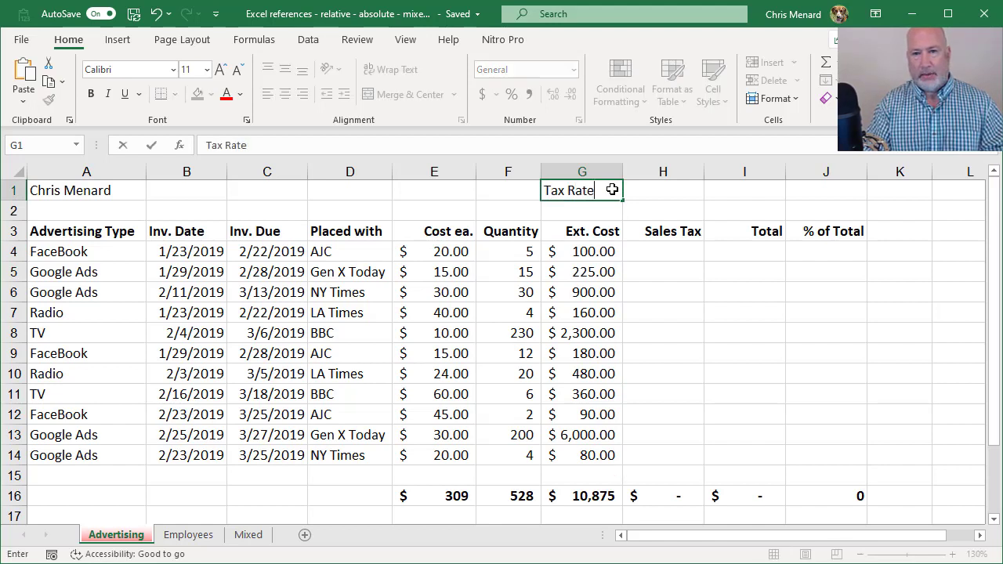
{"action": "key", "text": "Tab"}
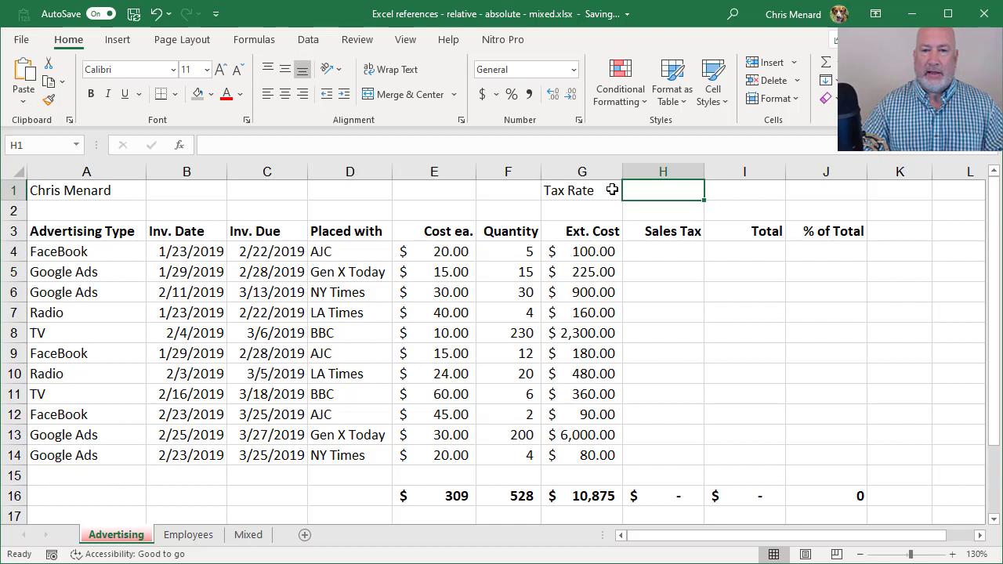
{"action": "type", "text": ".04"}
{"action": "key", "text": "Return"}
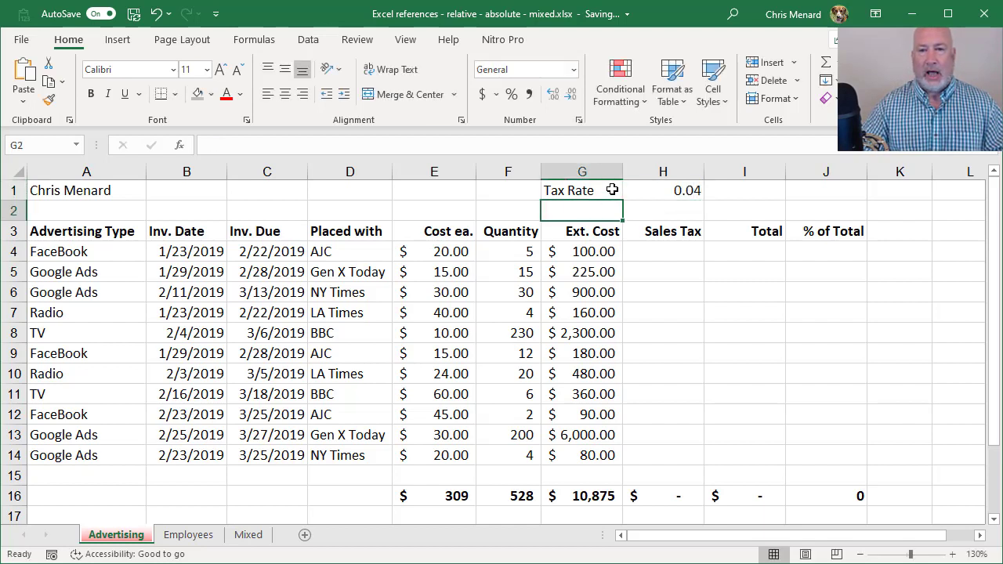
{"action": "key", "text": "Up"}
{"action": "left_click", "coordinate": [645, 190]}
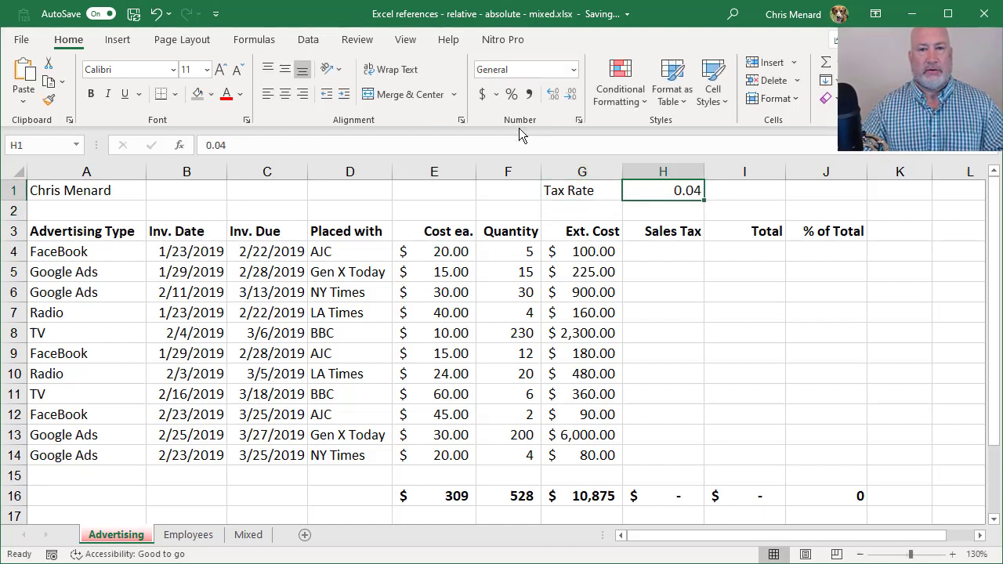
{"action": "left_click", "coordinate": [512, 94]}
{"action": "left_click", "coordinate": [553, 94]}
{"action": "left_click", "coordinate": [553, 94]}
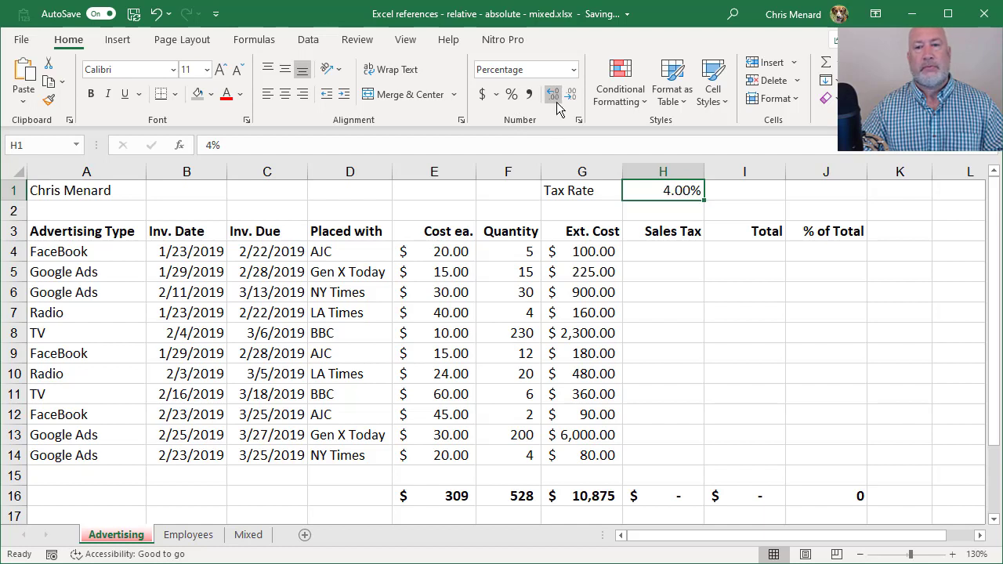
{"action": "left_click", "coordinate": [678, 250]}
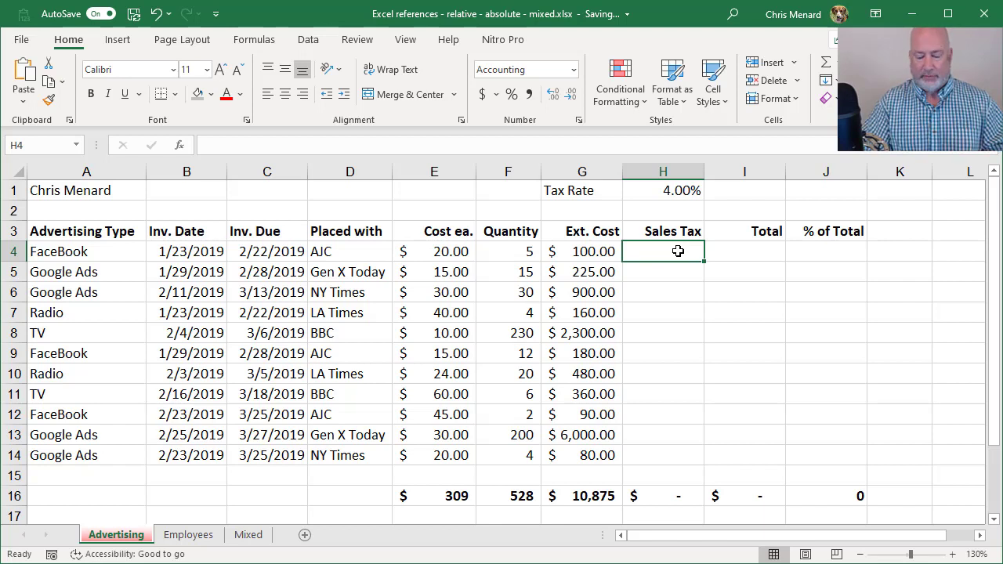
Step: Enter =G4*$H$1 in H4 with the tax rate locked, and copy it to H5
{"action": "type", "text": "="}
{"action": "key", "text": "Left"}
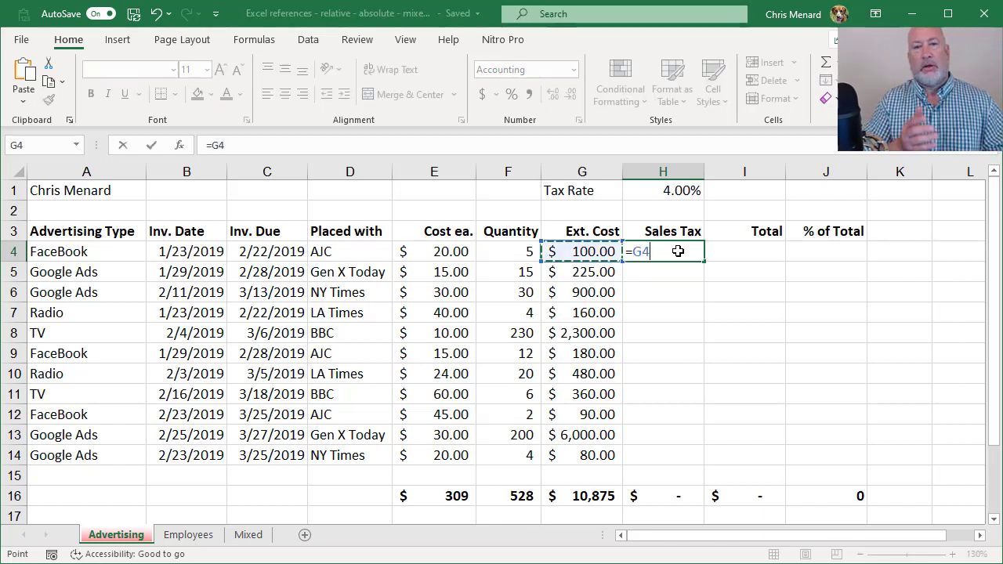
{"action": "type", "text": "*"}
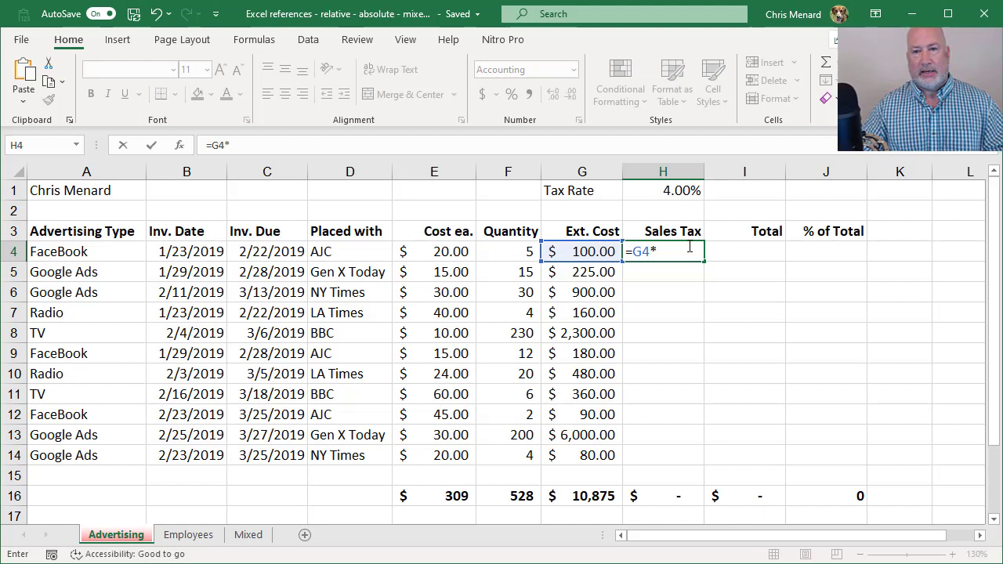
{"action": "left_click", "coordinate": [672, 190]}
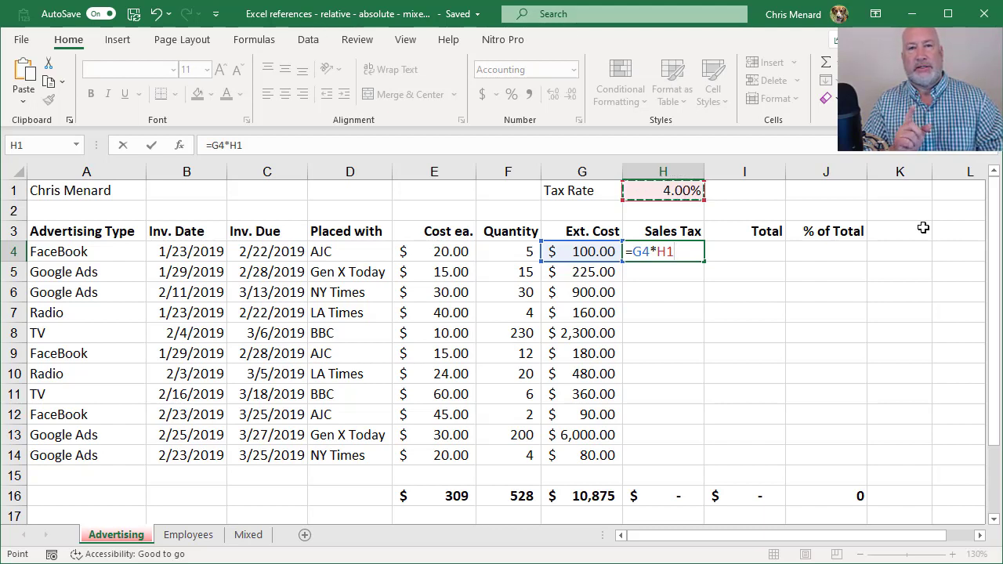
{"action": "key", "text": "F4"}
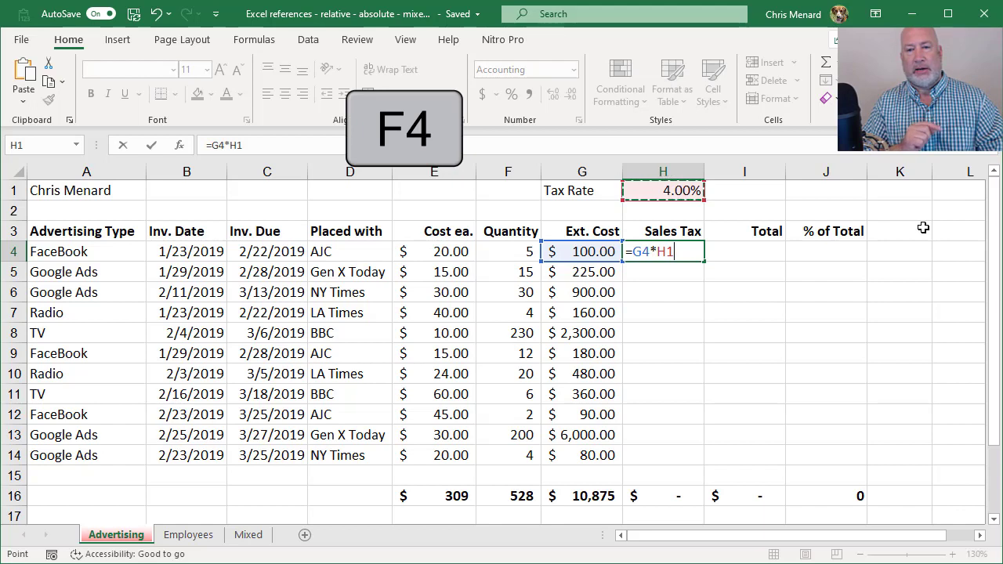
{"action": "key", "text": "F4"}
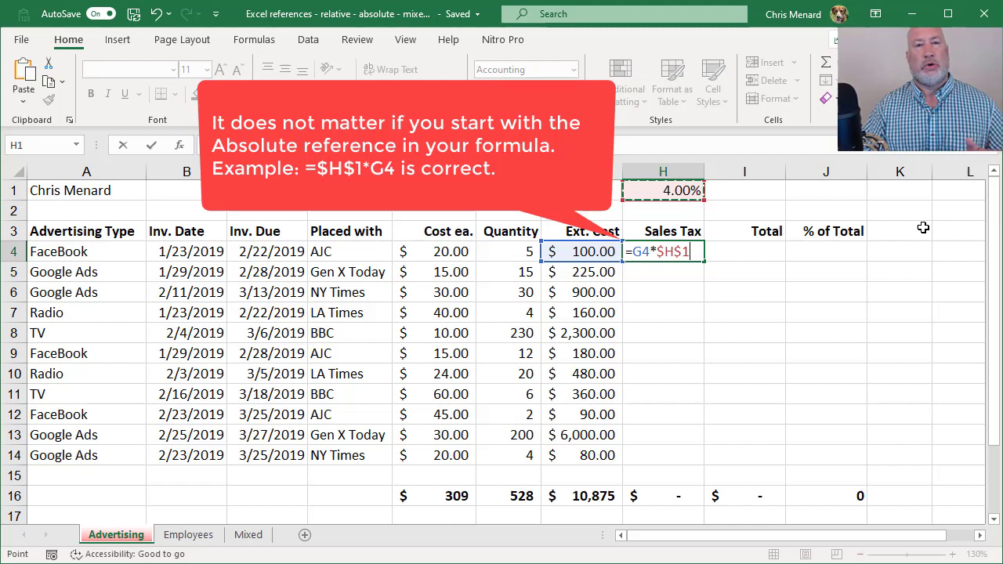
{"action": "key", "text": "ctrl+Return"}
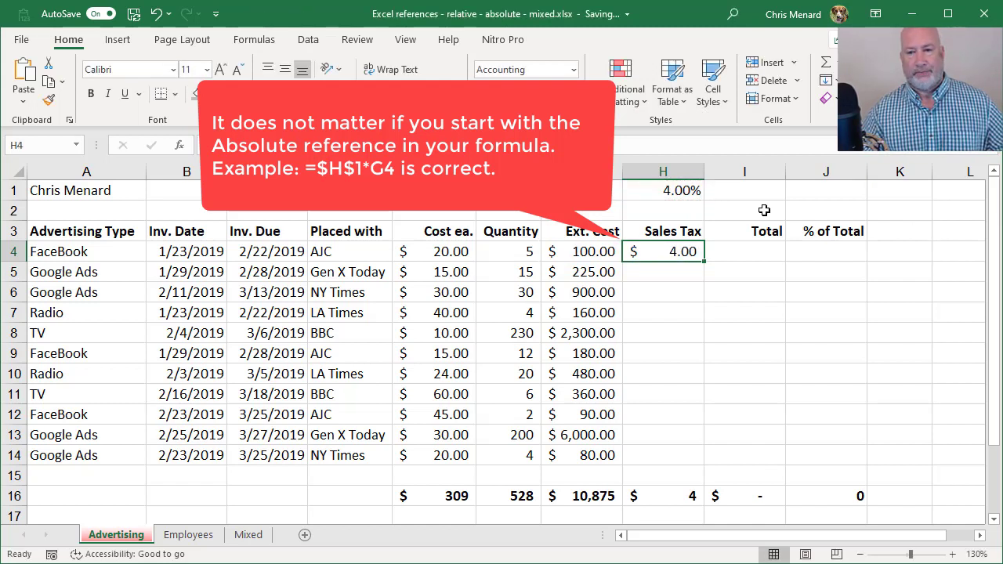
{"action": "left_click_drag", "start_coordinate": [703, 262], "coordinate": [705, 284]}
Step: Confirm H5 reads =G5*$H$1 and fill the Sales Tax formula down to H14
{"action": "double_click", "coordinate": [689, 271]}
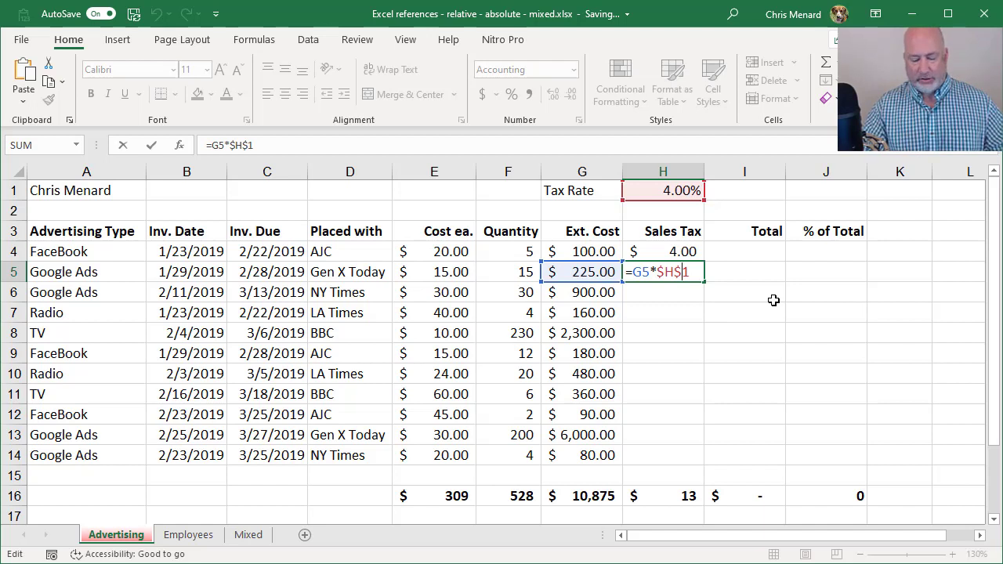
{"action": "key", "text": "ctrl+Return"}
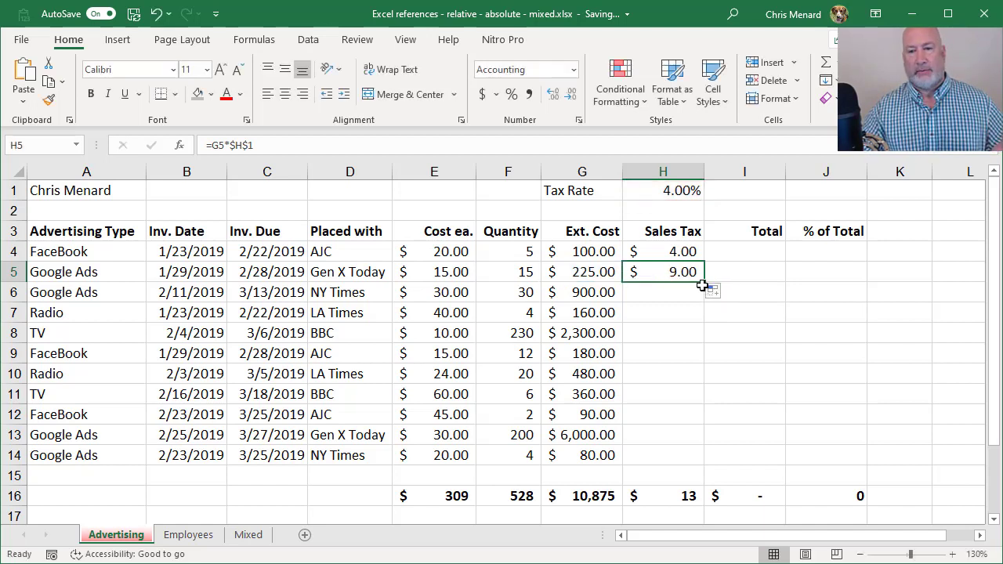
{"action": "double_click", "coordinate": [702, 286]}
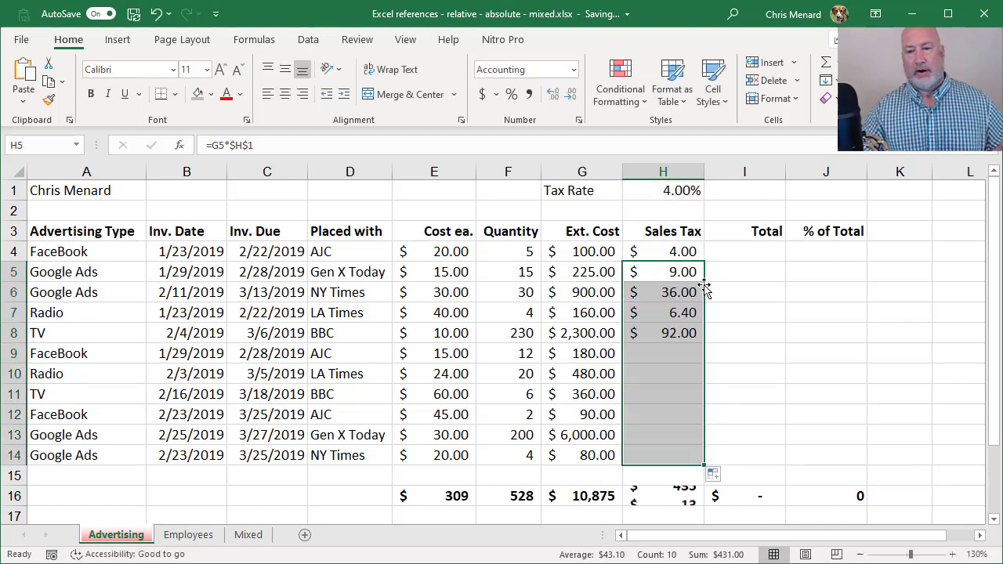
{"action": "left_click", "coordinate": [680, 188]}
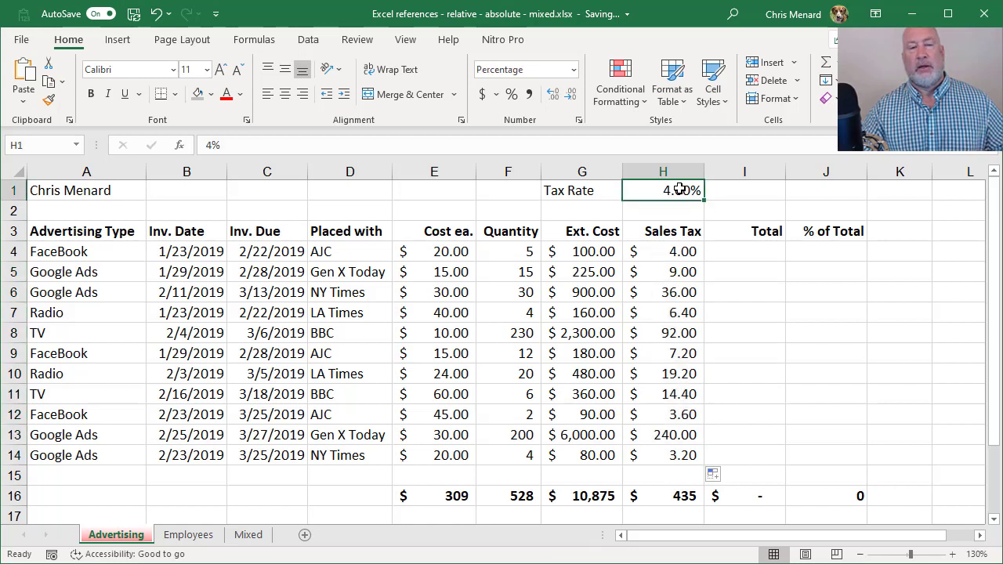
{"action": "left_click", "coordinate": [727, 257]}
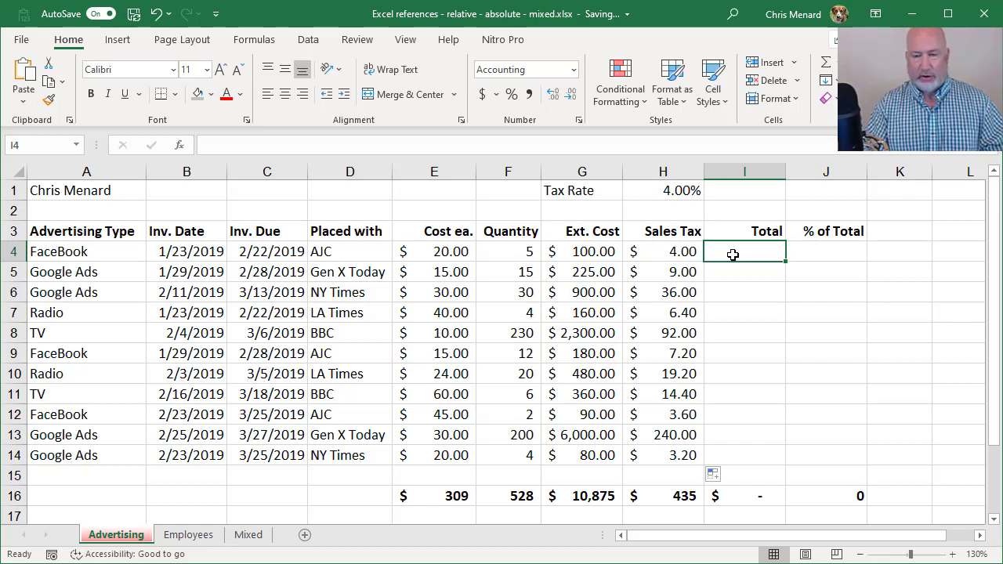
Step: Enter =SUM(G4:H4) in I4 and fill it down to I14, totalling 11,310
{"action": "type", "text": "=sum"}
{"action": "key", "text": "Tab"}
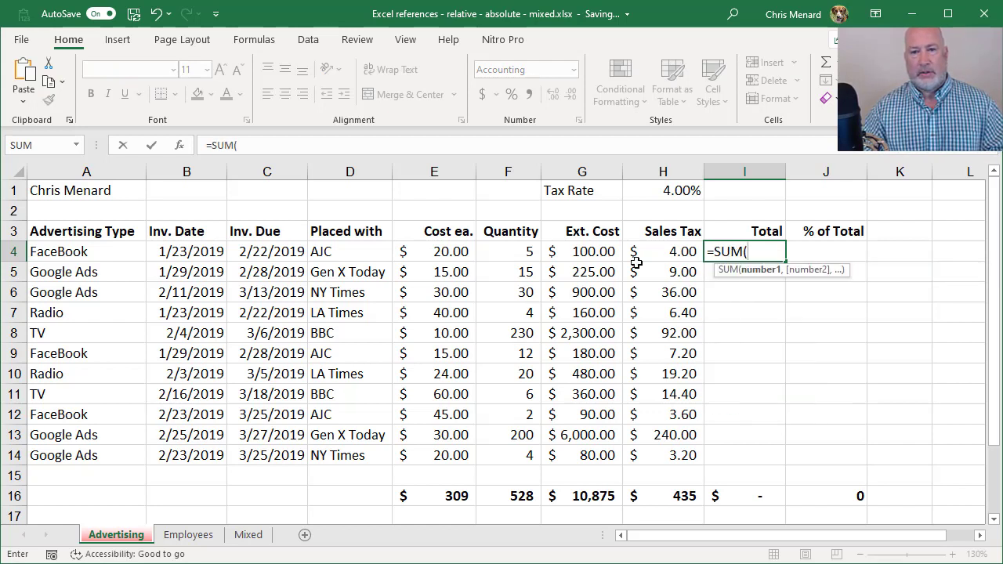
{"action": "left_click_drag", "start_coordinate": [588, 249], "coordinate": [631, 251]}
{"action": "key", "text": "Return"}
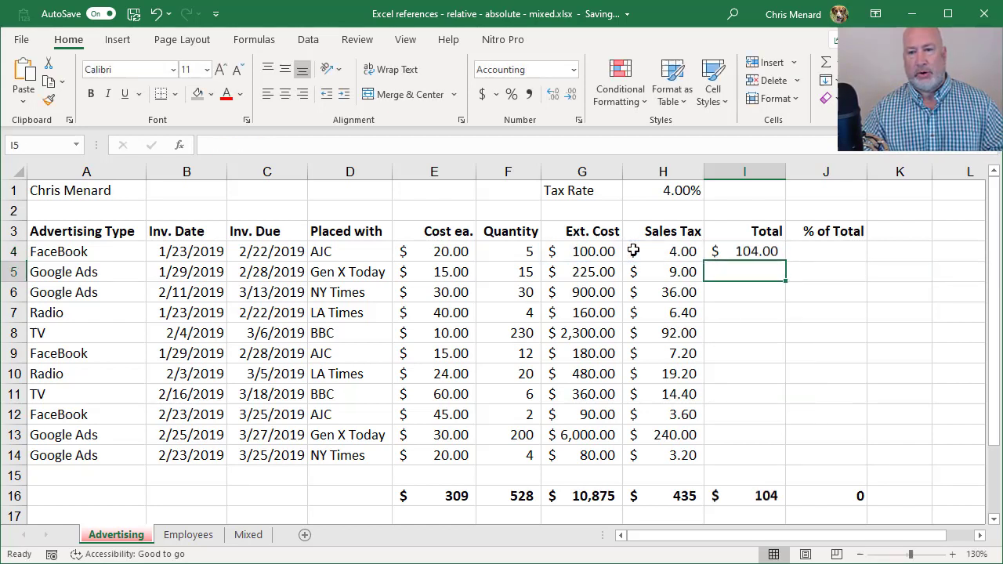
{"action": "left_click", "coordinate": [731, 251]}
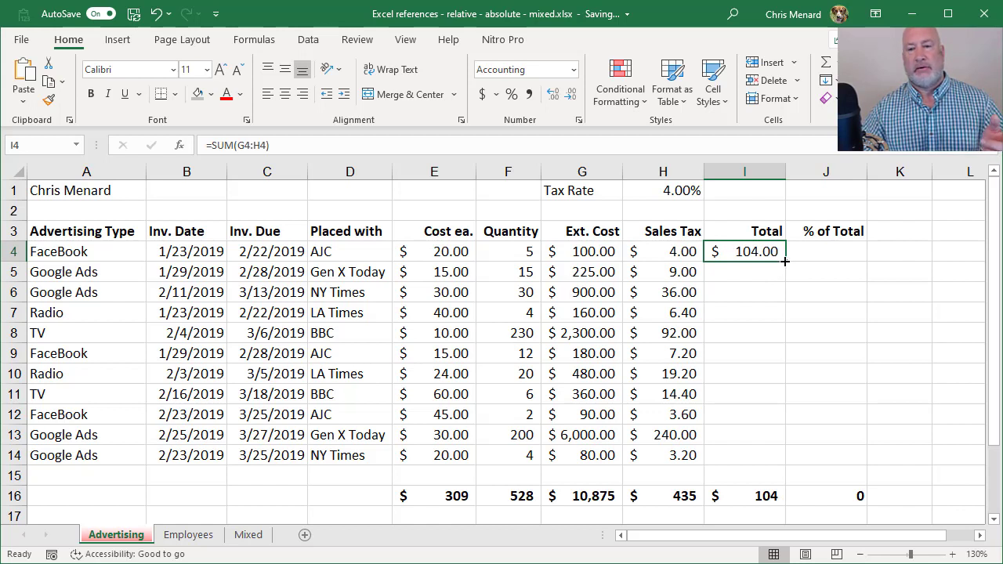
{"action": "double_click", "coordinate": [784, 261]}
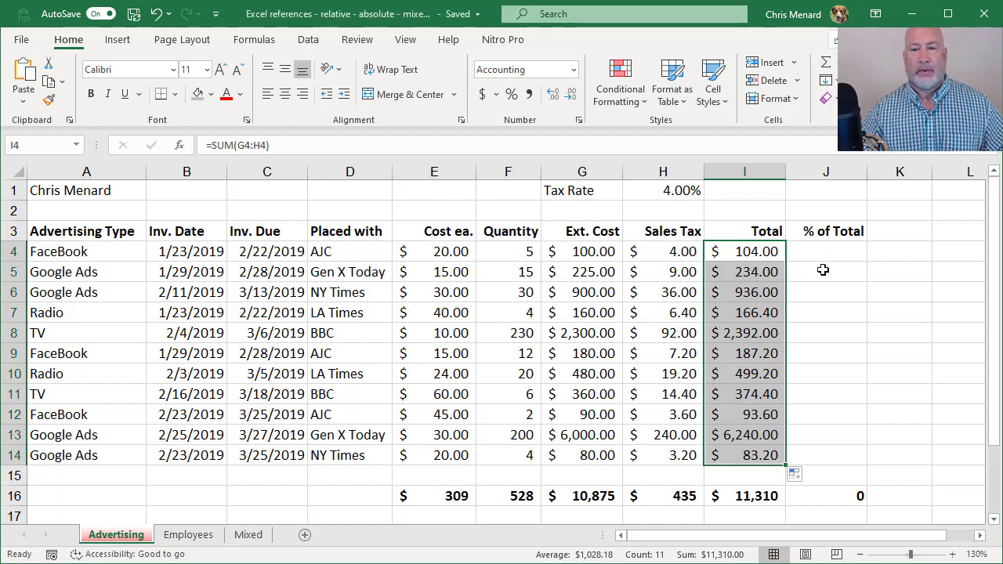
{"action": "left_click", "coordinate": [740, 496]}
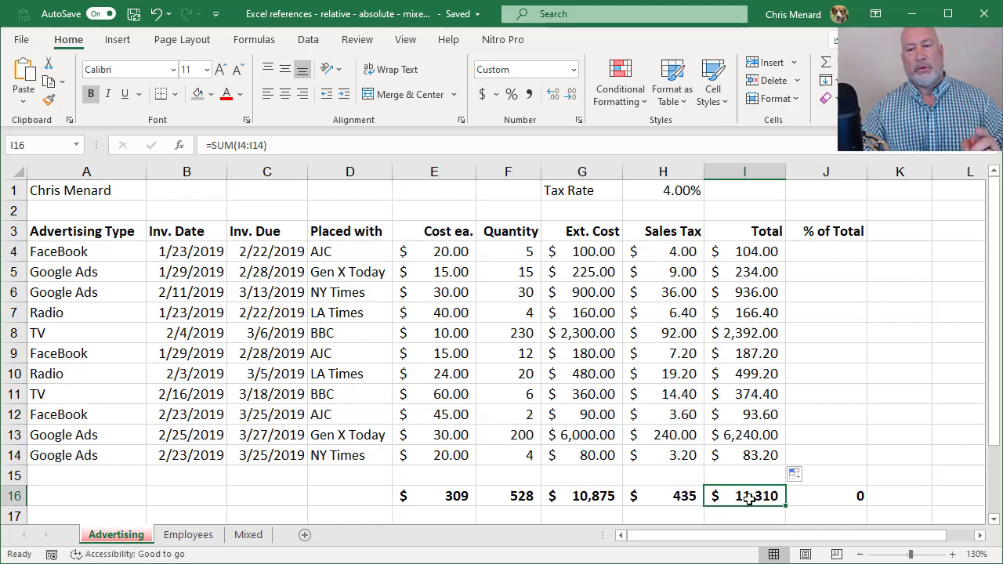
Step: Enter the share-of-total formula =I4/I16 in J4
{"action": "left_click", "coordinate": [814, 251]}
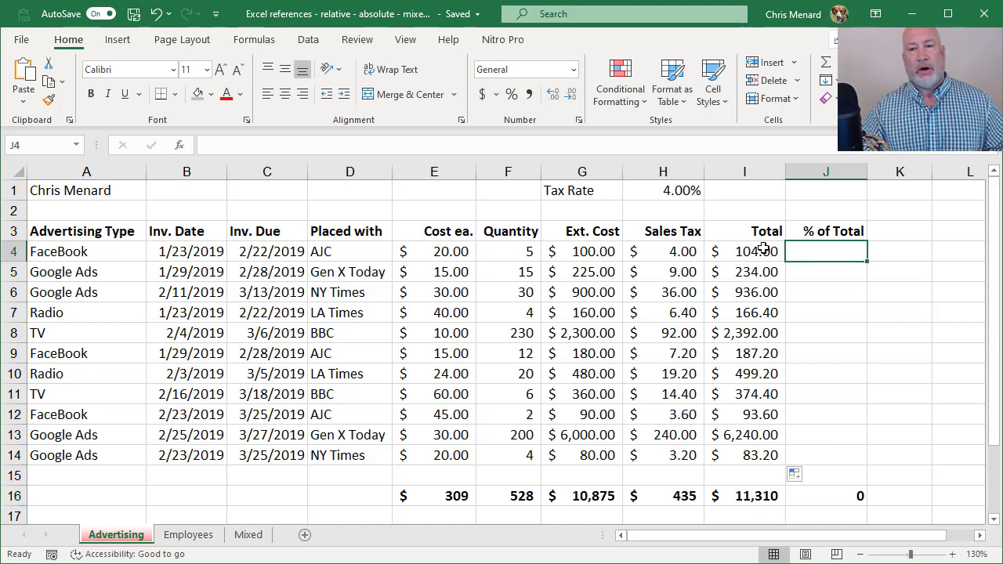
{"action": "left_click", "coordinate": [762, 249]}
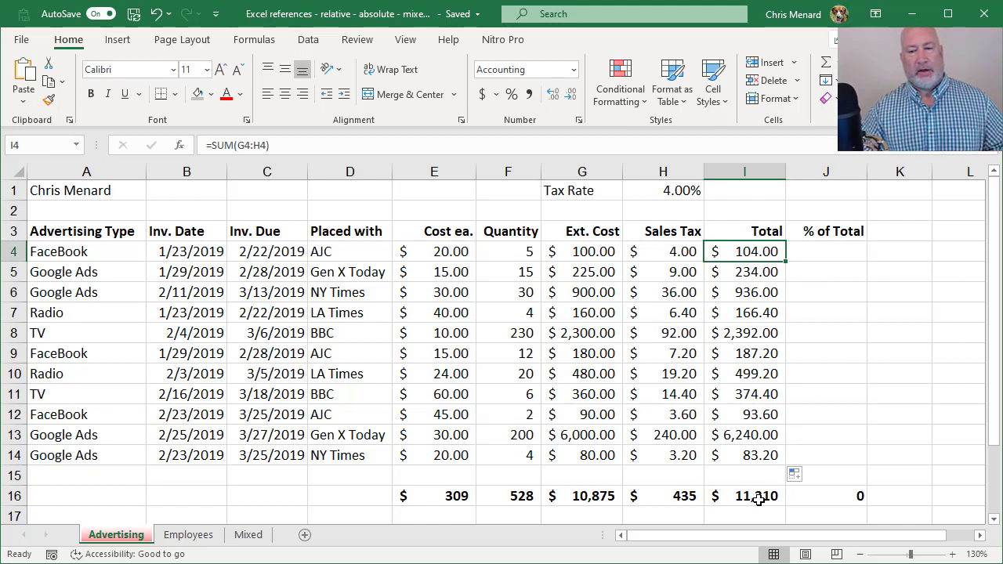
{"action": "left_click", "coordinate": [820, 259]}
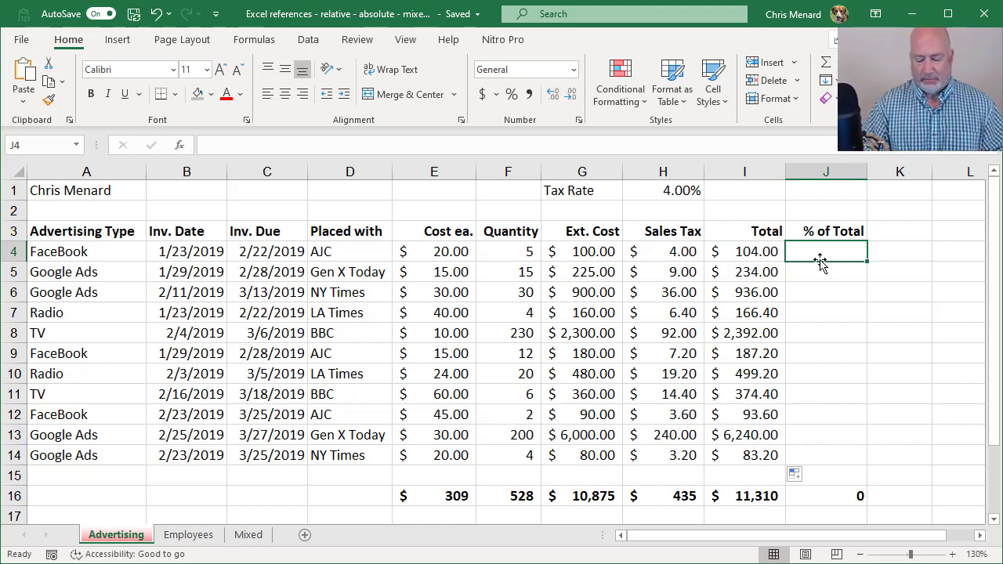
{"action": "type", "text": "="}
{"action": "key", "text": "Left"}
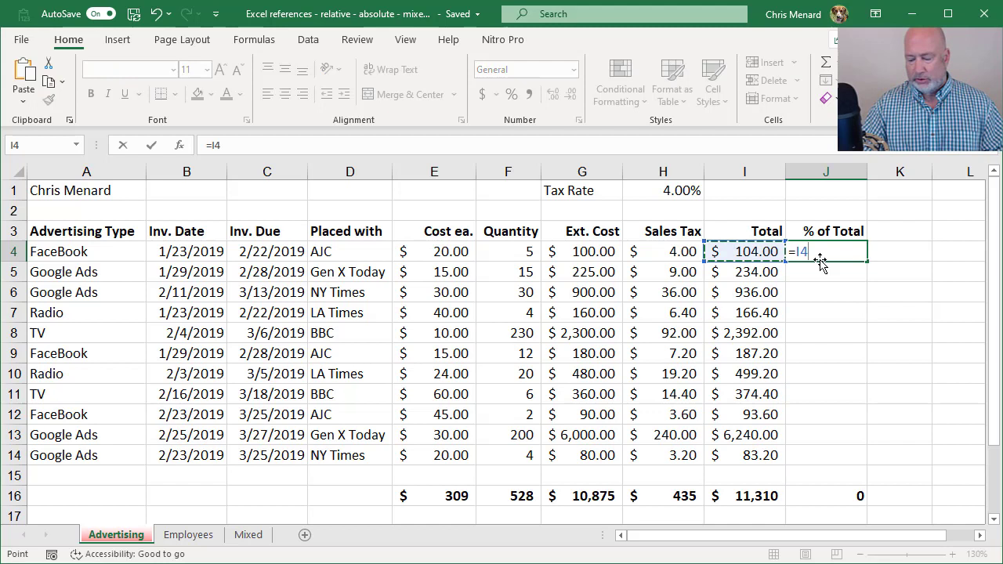
{"action": "type", "text": "/"}
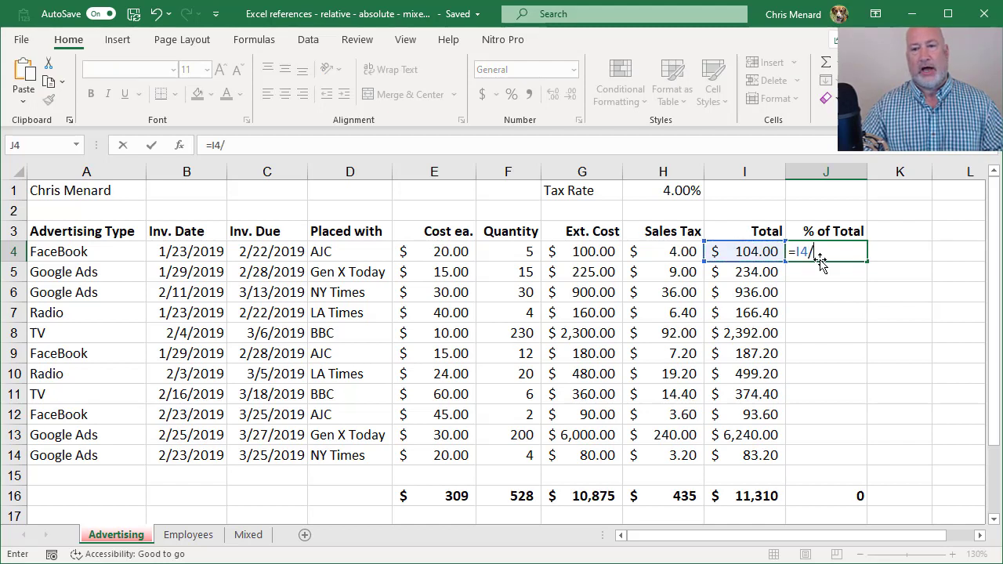
{"action": "left_click", "coordinate": [744, 495]}
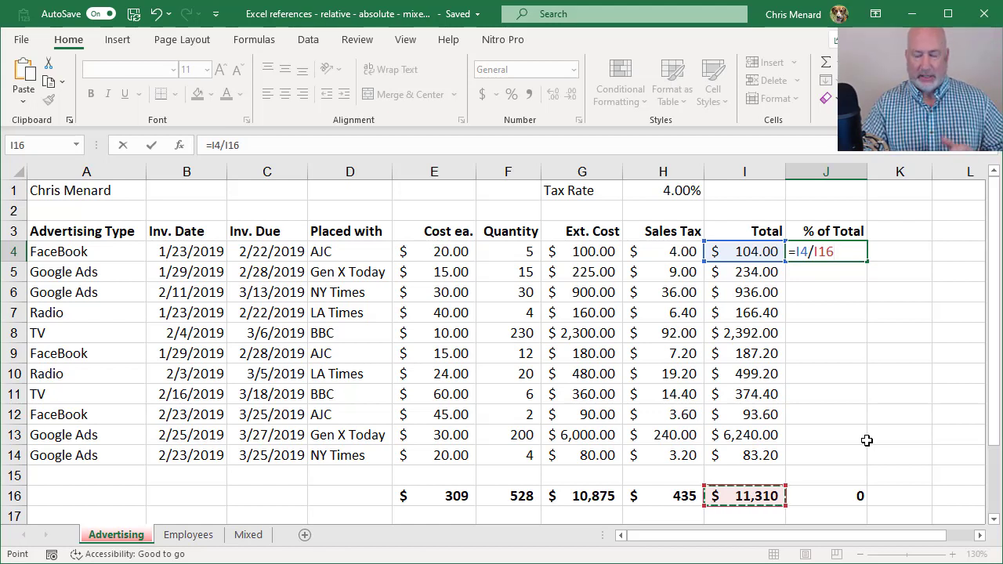
{"action": "key", "text": "ctrl+Return"}
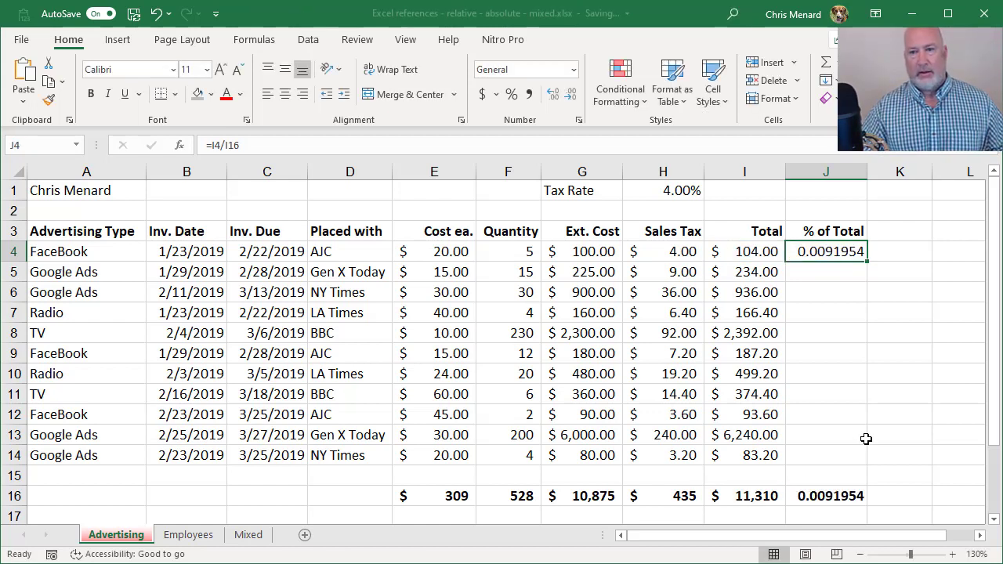
Step: Format J4 as 0.00% and copy it to J5, revealing the #DIV/0! error
{"action": "left_click", "coordinate": [511, 95]}
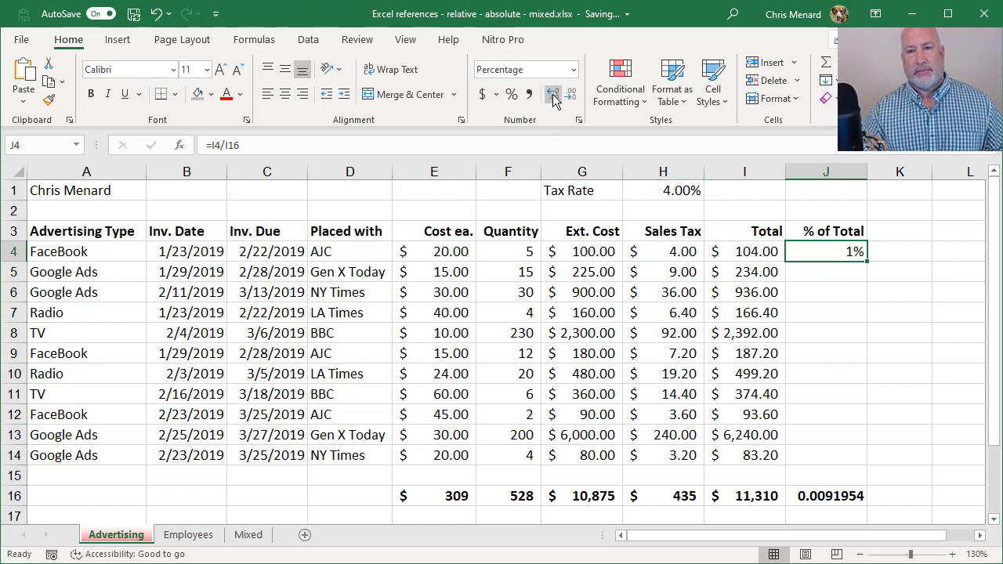
{"action": "left_click", "coordinate": [553, 94]}
{"action": "left_click", "coordinate": [552, 94]}
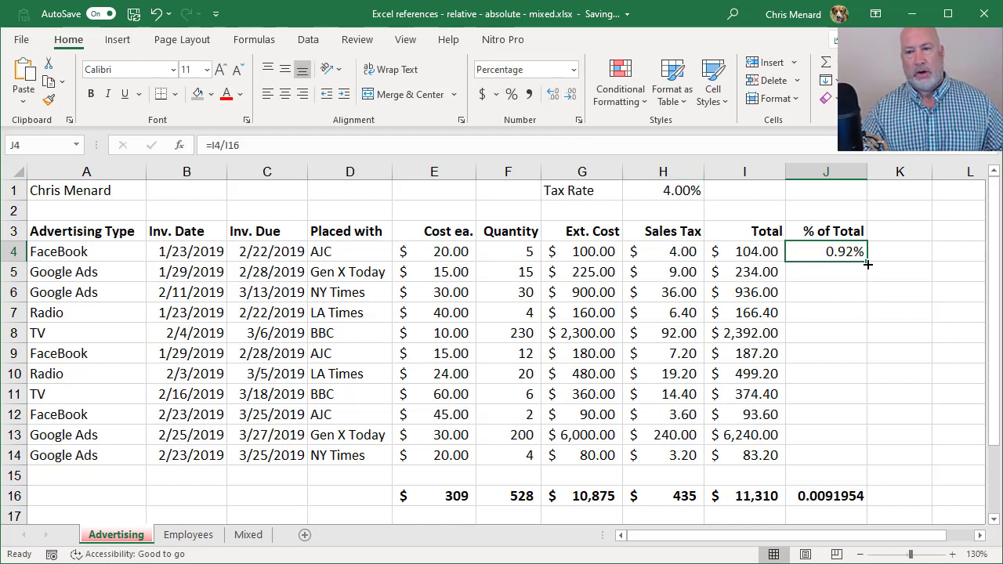
{"action": "left_click_drag", "start_coordinate": [866, 261], "coordinate": [863, 276]}
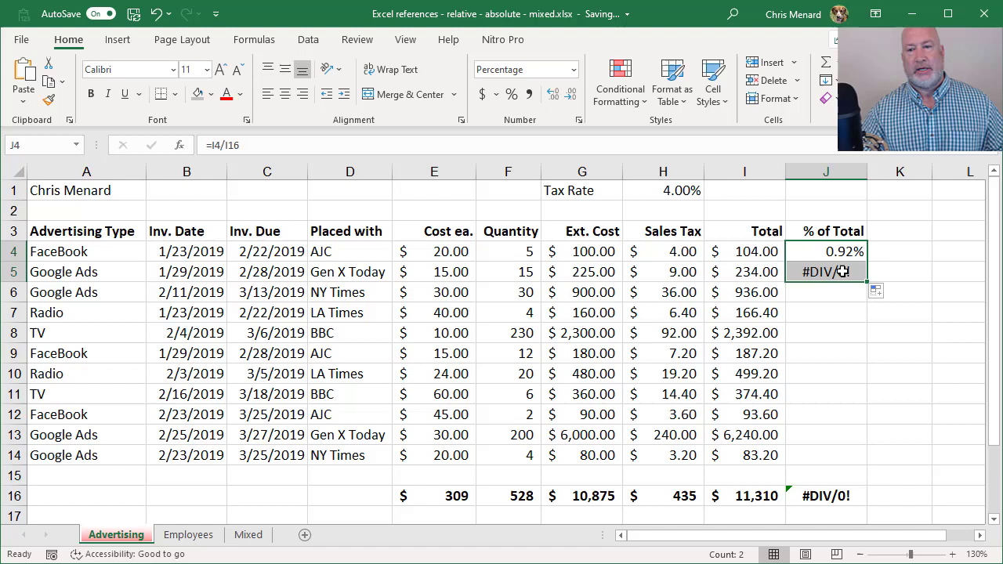
{"action": "left_click", "coordinate": [842, 272]}
{"action": "double_click", "coordinate": [844, 272]}
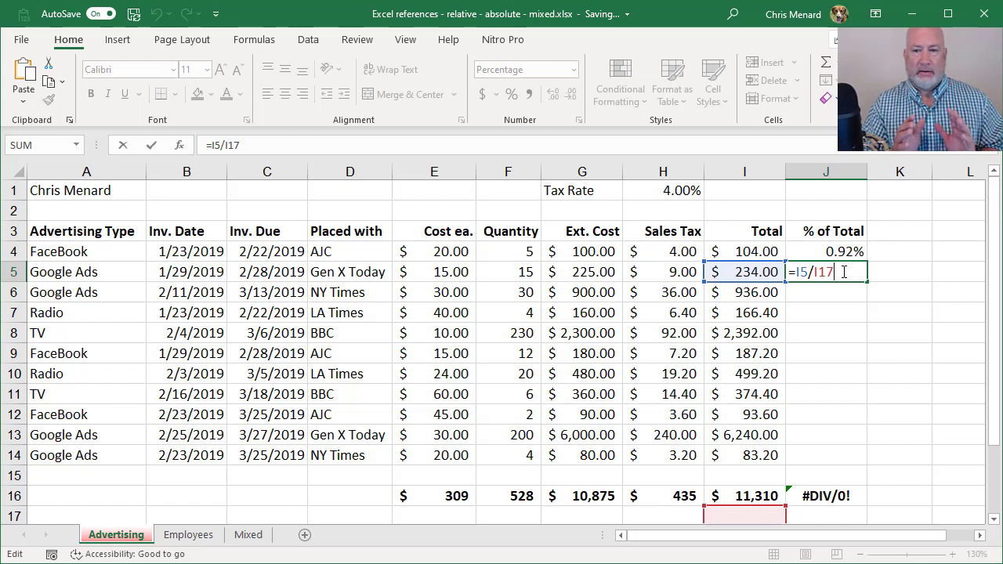
Step: Change J4 to =I4/$I$16 and copy it to J5, which now shows 2.07%
{"action": "key", "text": "ctrl+Return"}
{"action": "key", "text": "Up"}
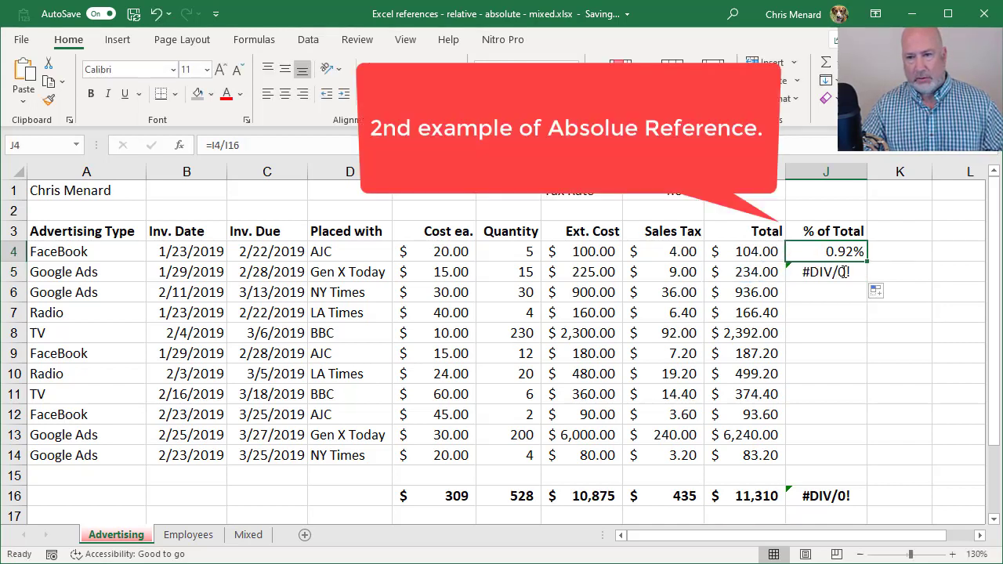
{"action": "key", "text": "F2"}
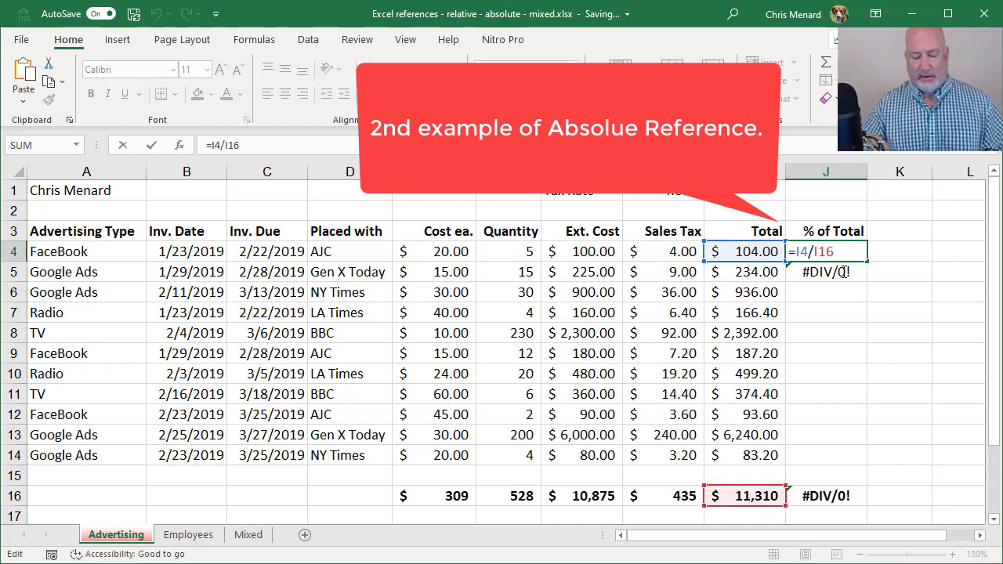
{"action": "key", "text": "F4"}
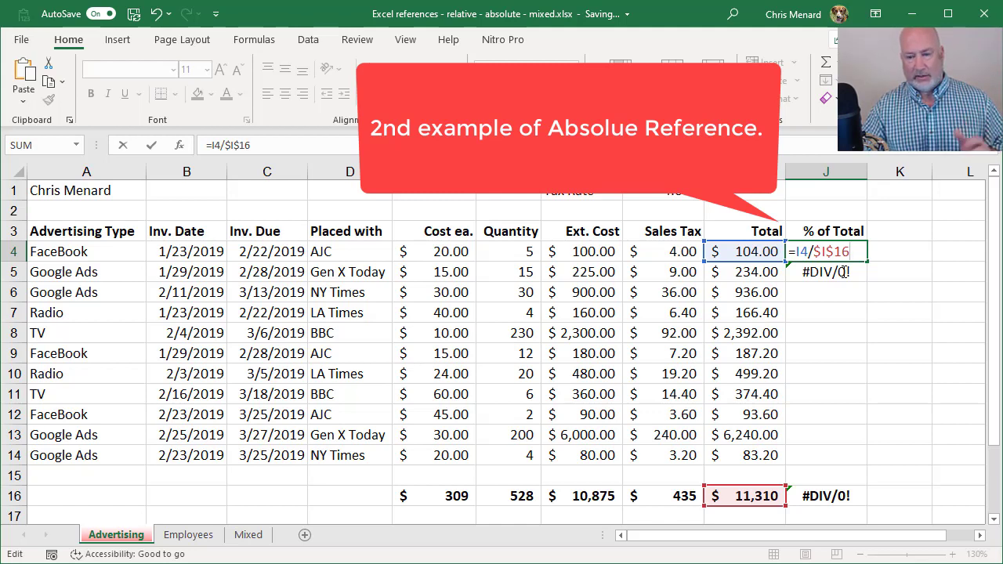
{"action": "key", "text": "ctrl+Return"}
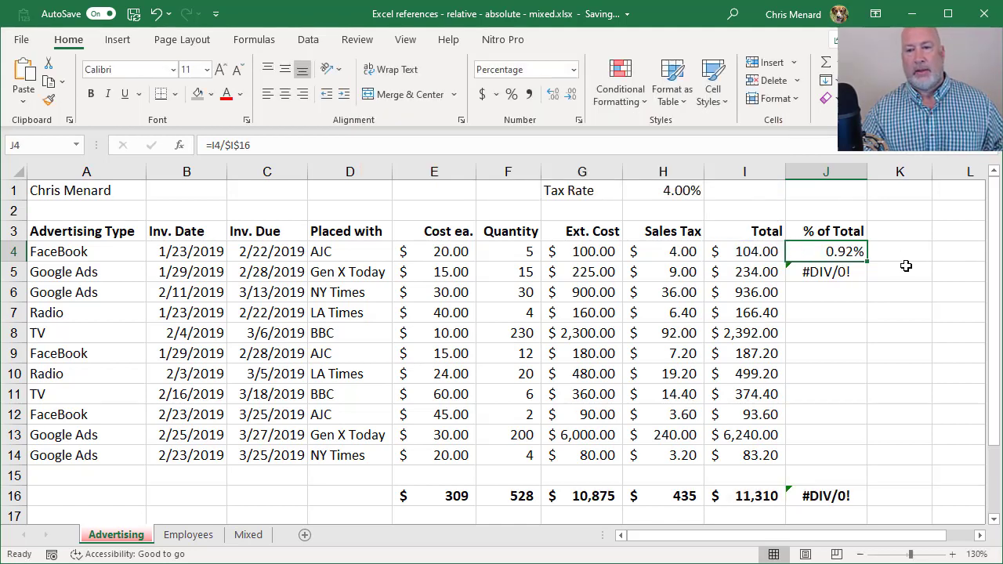
{"action": "left_click_drag", "start_coordinate": [867, 262], "coordinate": [851, 276]}
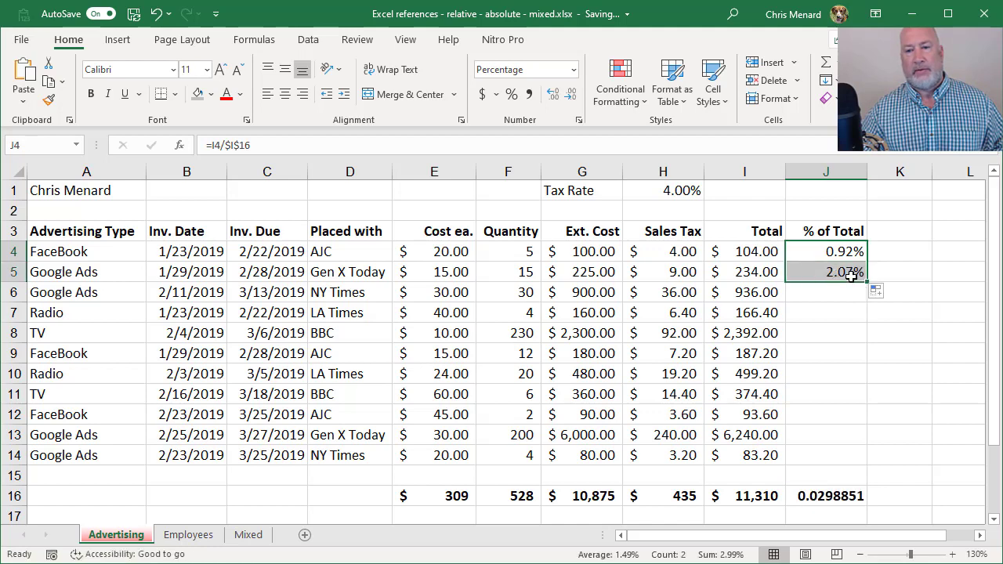
{"action": "double_click", "coordinate": [851, 276]}
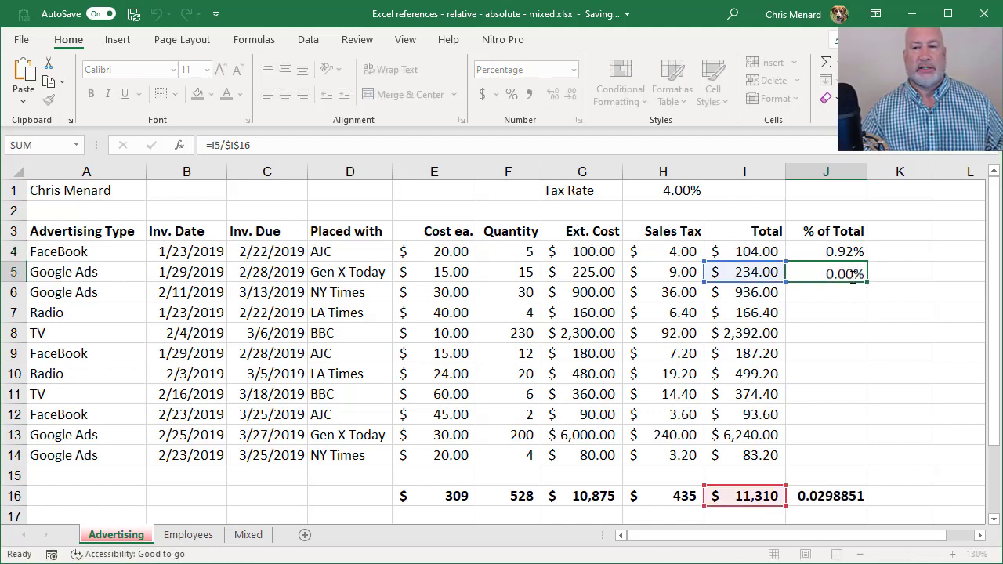
{"action": "key", "text": "Return"}
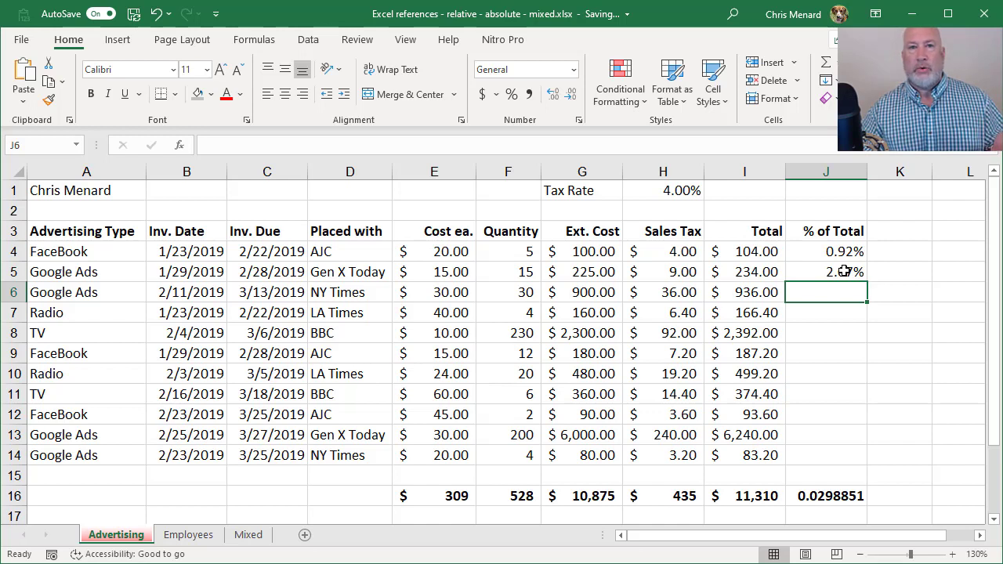
Step: Shade the tax rate cell H1 grey
{"action": "left_click", "coordinate": [840, 251]}
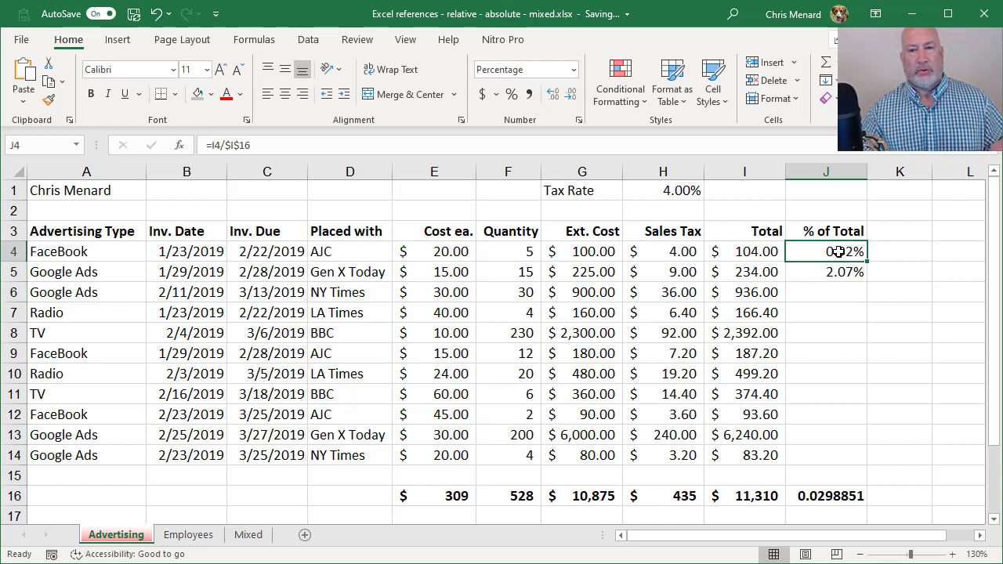
{"action": "left_click", "coordinate": [673, 191]}
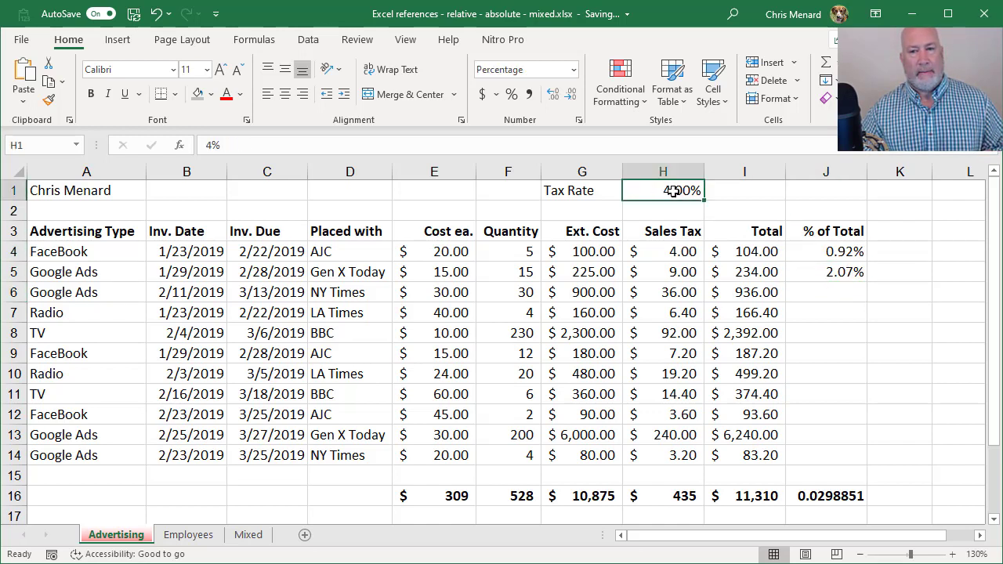
{"action": "left_click", "coordinate": [211, 94]}
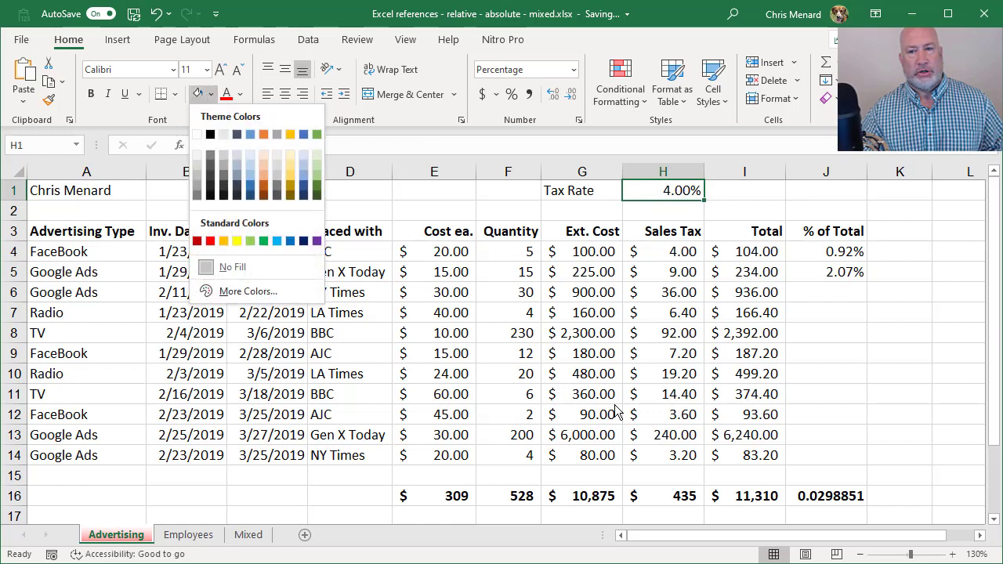
{"action": "left_click", "coordinate": [196, 170]}
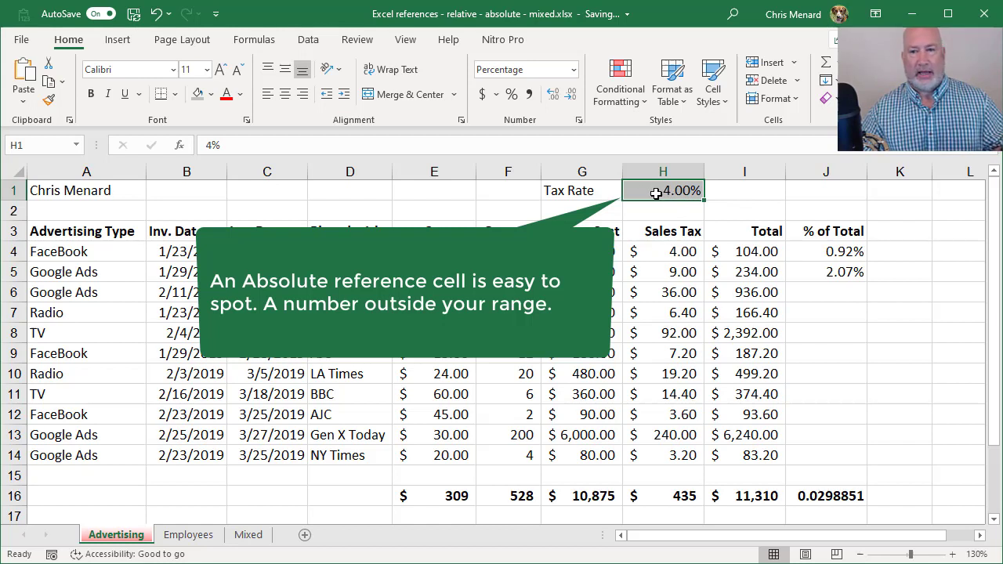
Step: Fill the % of Total formula down to J14 and format the J16 total as a percentage
{"action": "left_click", "coordinate": [748, 490]}
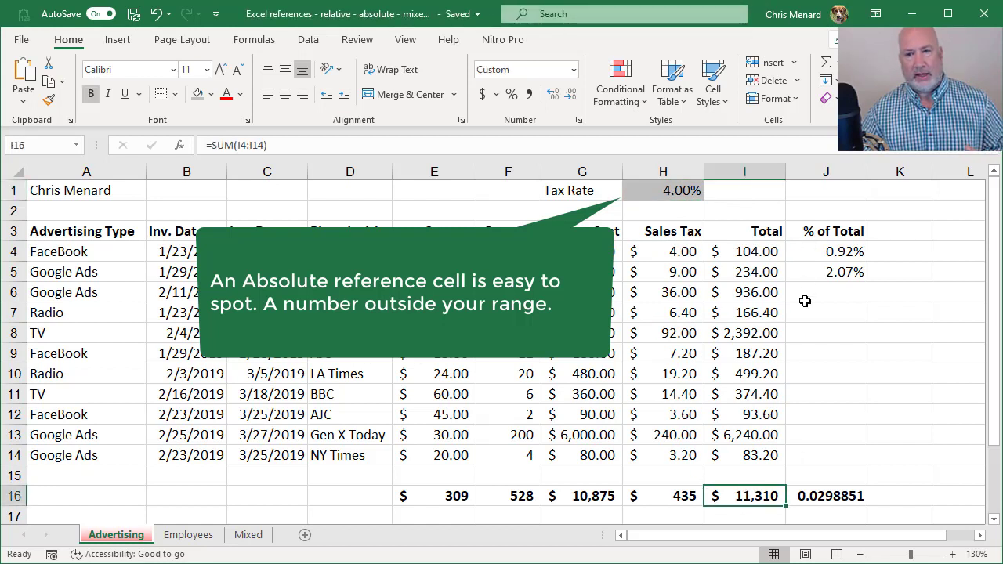
{"action": "left_click", "coordinate": [827, 250]}
{"action": "left_click_drag", "start_coordinate": [868, 262], "coordinate": [858, 470]}
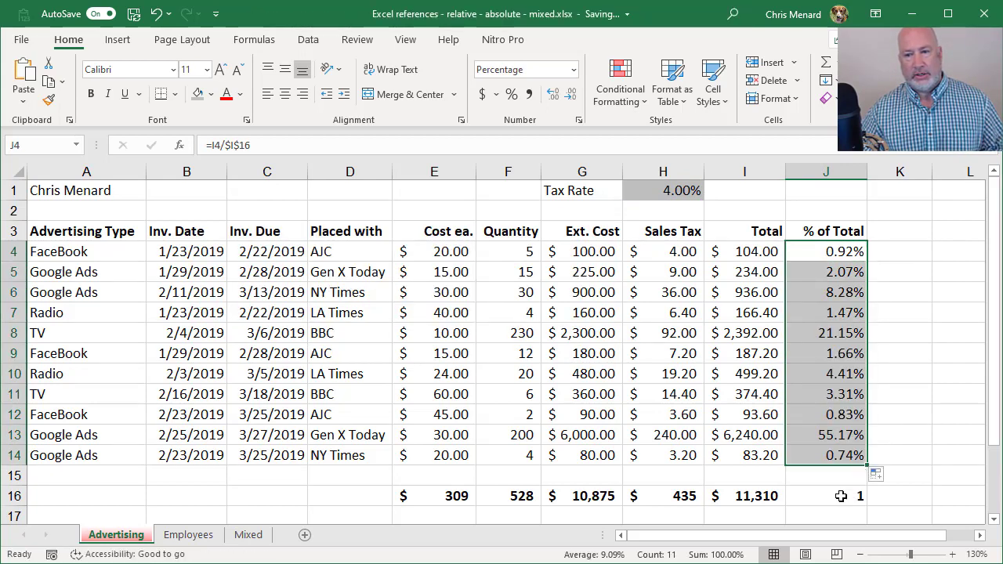
{"action": "left_click", "coordinate": [835, 494]}
{"action": "left_click", "coordinate": [512, 98]}
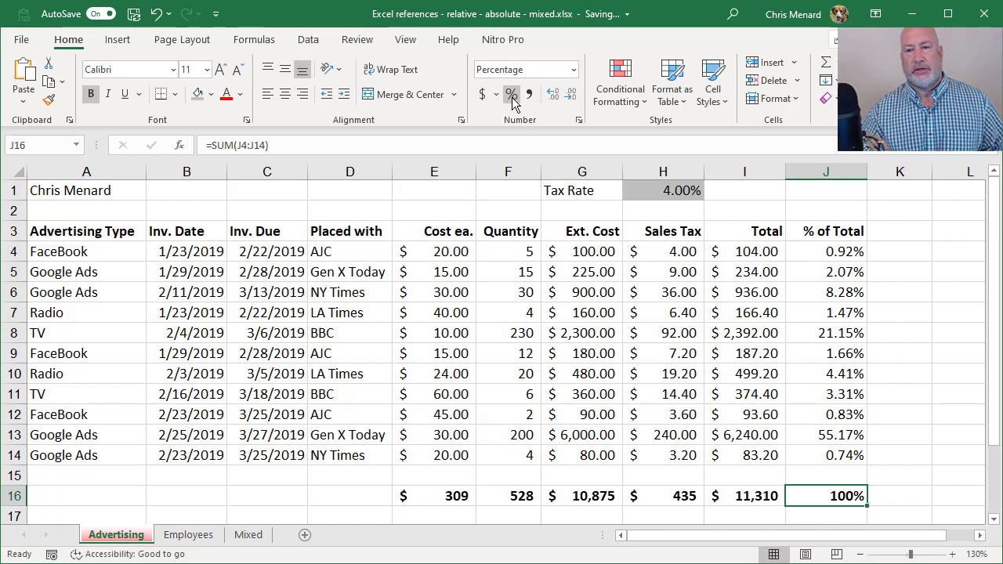
{"action": "left_click_drag", "start_coordinate": [843, 252], "coordinate": [846, 455]}
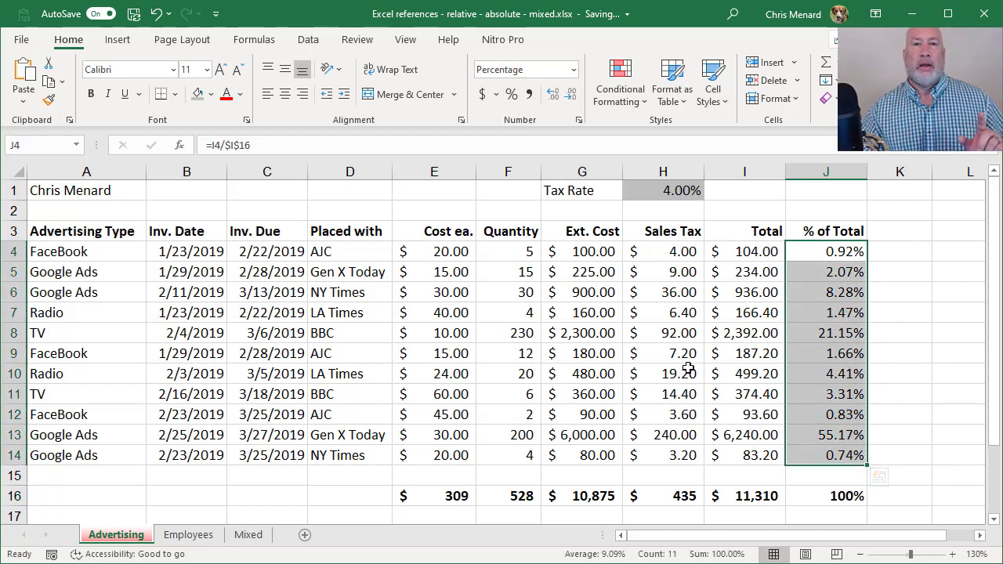
{"action": "left_click", "coordinate": [586, 268]}
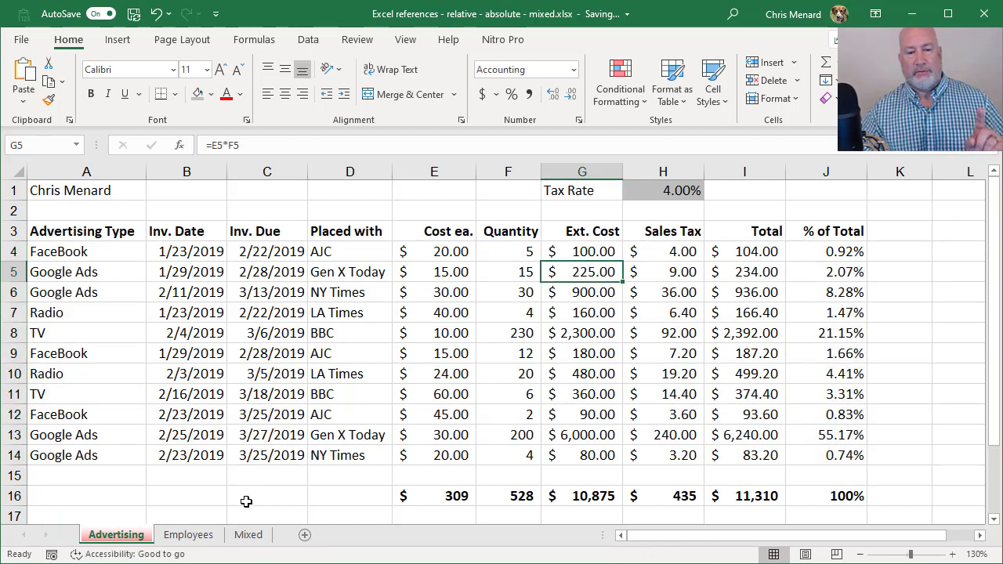
Step: On the Employees sheet, enter =B2*C2 in D2 and fill it down to D6
{"action": "left_click", "coordinate": [192, 536]}
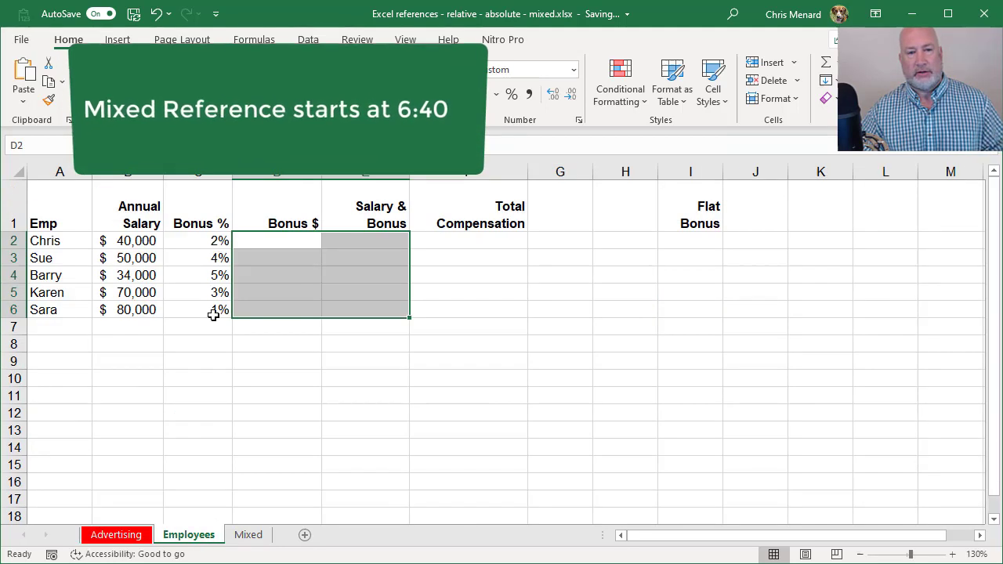
{"action": "left_click", "coordinate": [278, 240]}
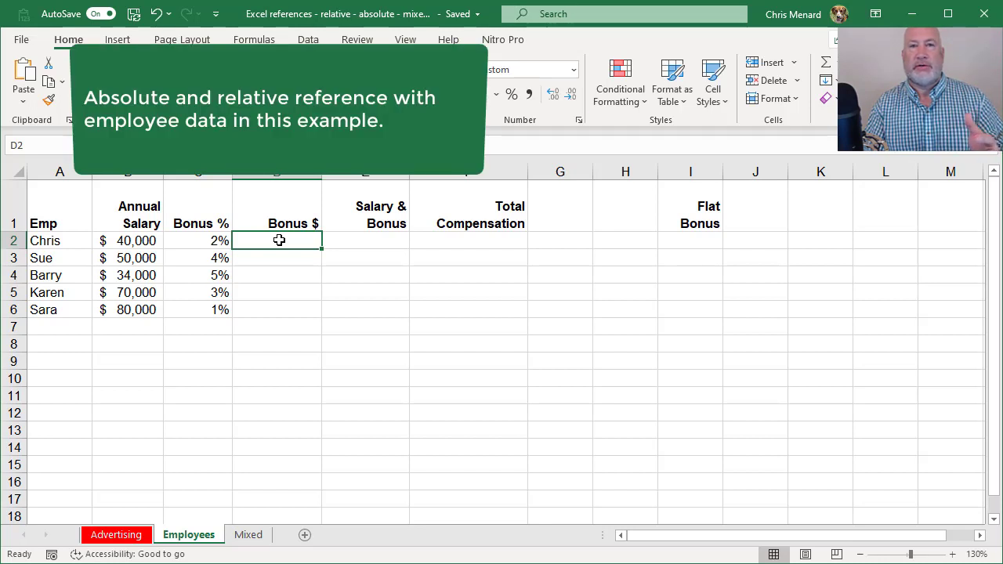
{"action": "type", "text": "="}
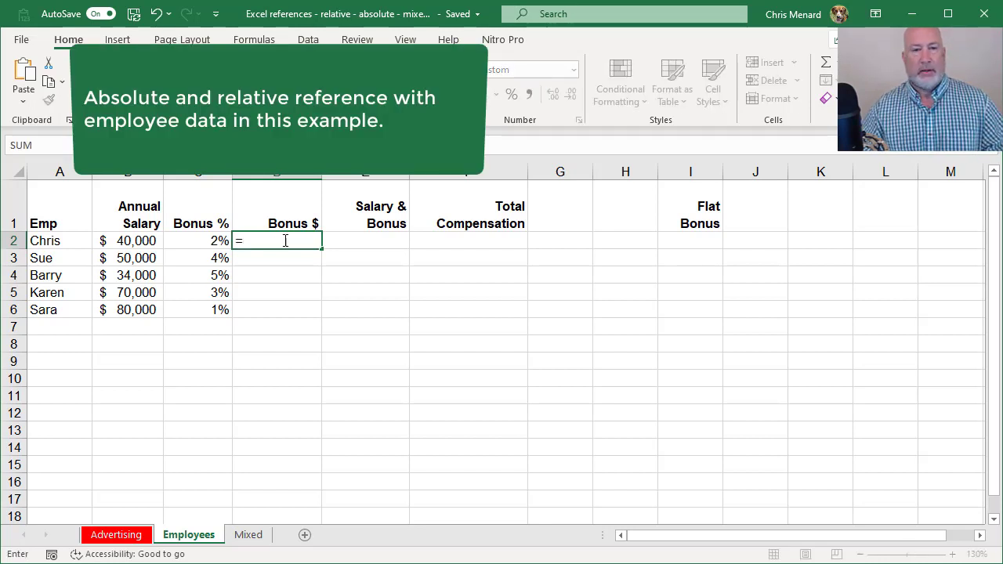
{"action": "left_click", "coordinate": [138, 243]}
{"action": "type", "text": "*"}
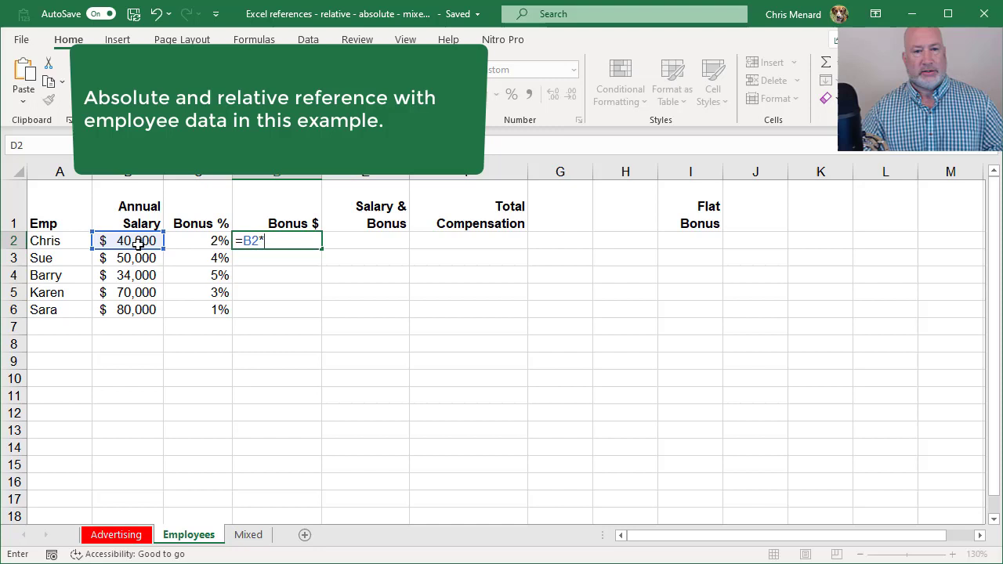
{"action": "left_click", "coordinate": [205, 243]}
{"action": "key", "text": "Return"}
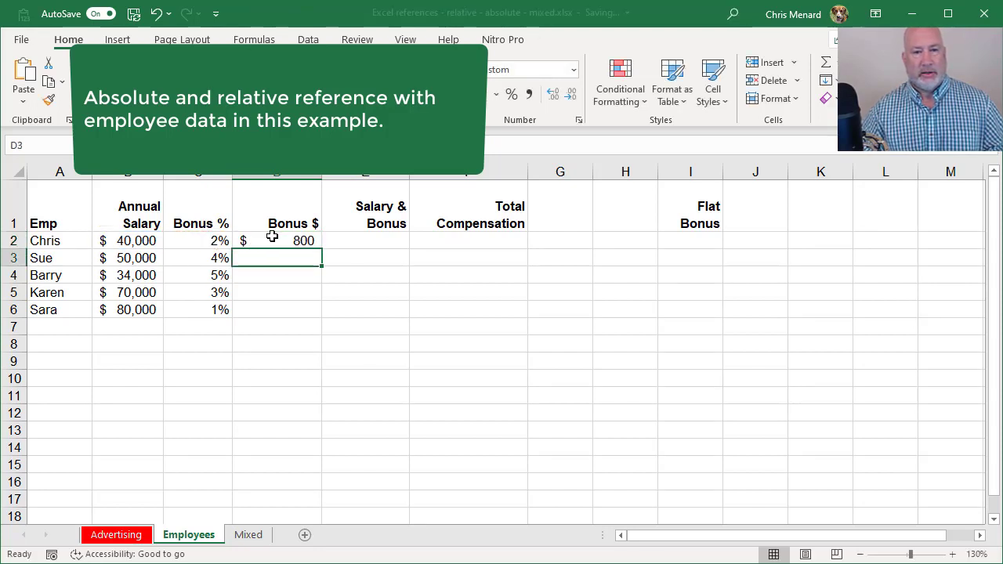
{"action": "left_click", "coordinate": [274, 240]}
{"action": "double_click", "coordinate": [322, 249]}
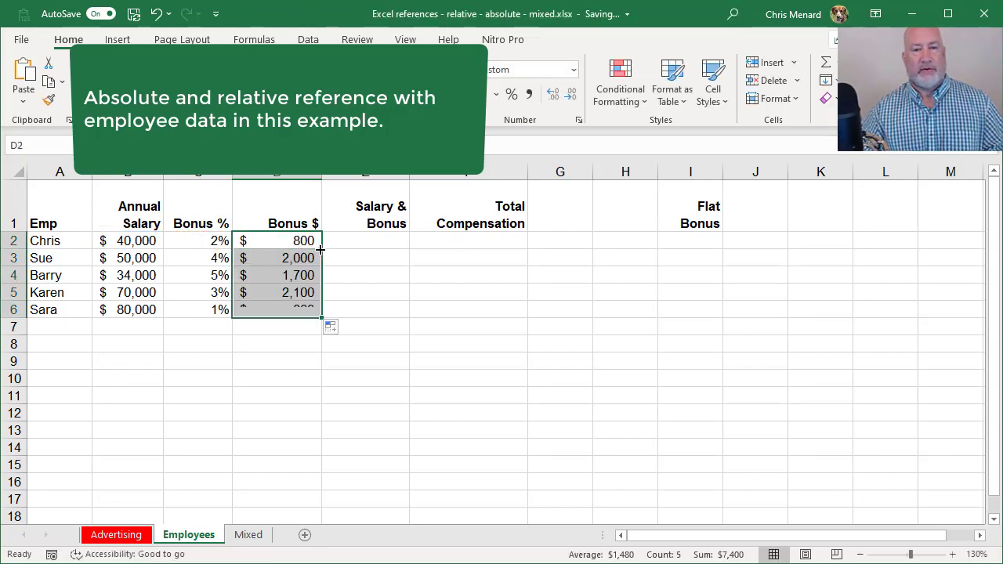
Step: Enter =B2+D2 in E2 and fill it down to E6, giving 40,800 through 80,800
{"action": "left_click", "coordinate": [361, 241]}
{"action": "type", "text": "="}
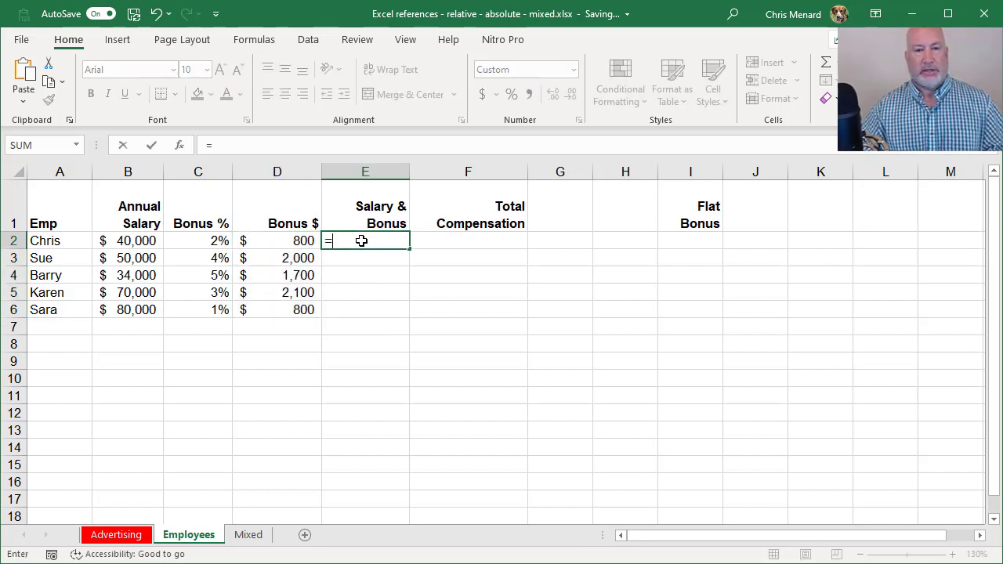
{"action": "left_click", "coordinate": [145, 241]}
{"action": "type", "text": "+"}
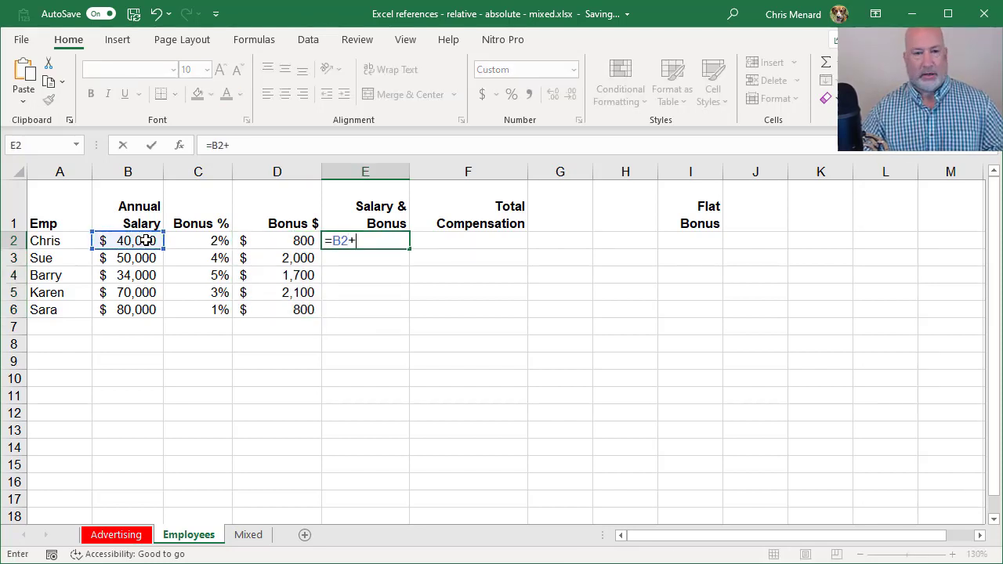
{"action": "left_click", "coordinate": [281, 242]}
{"action": "key", "text": "Return"}
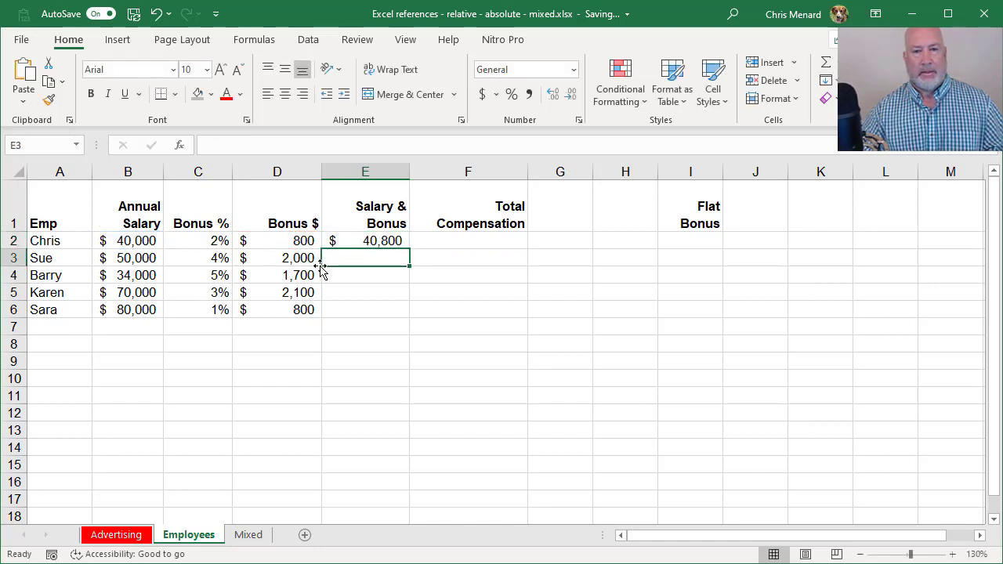
{"action": "left_click", "coordinate": [396, 246]}
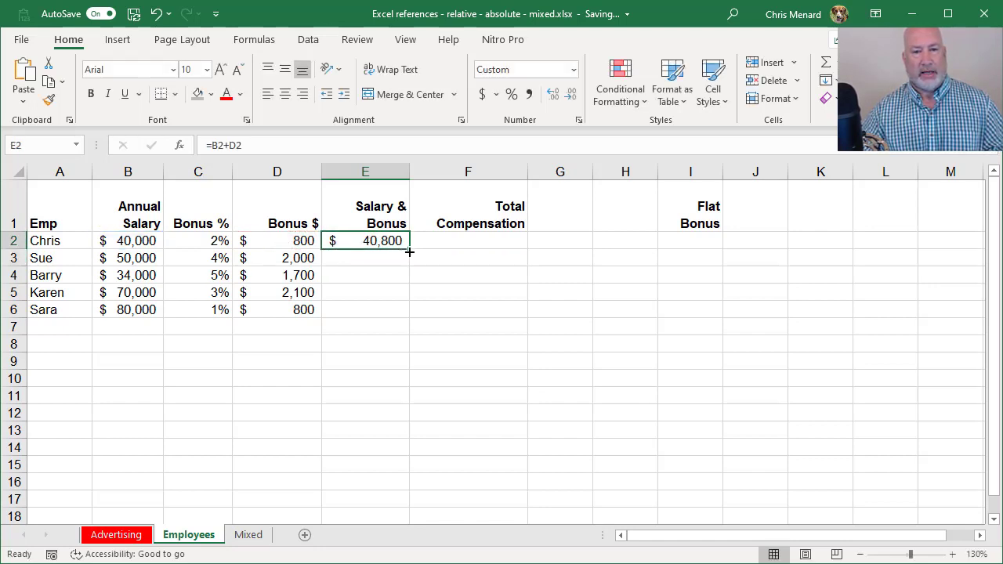
{"action": "left_click_drag", "start_coordinate": [409, 250], "coordinate": [414, 325]}
{"action": "left_click", "coordinate": [389, 261]}
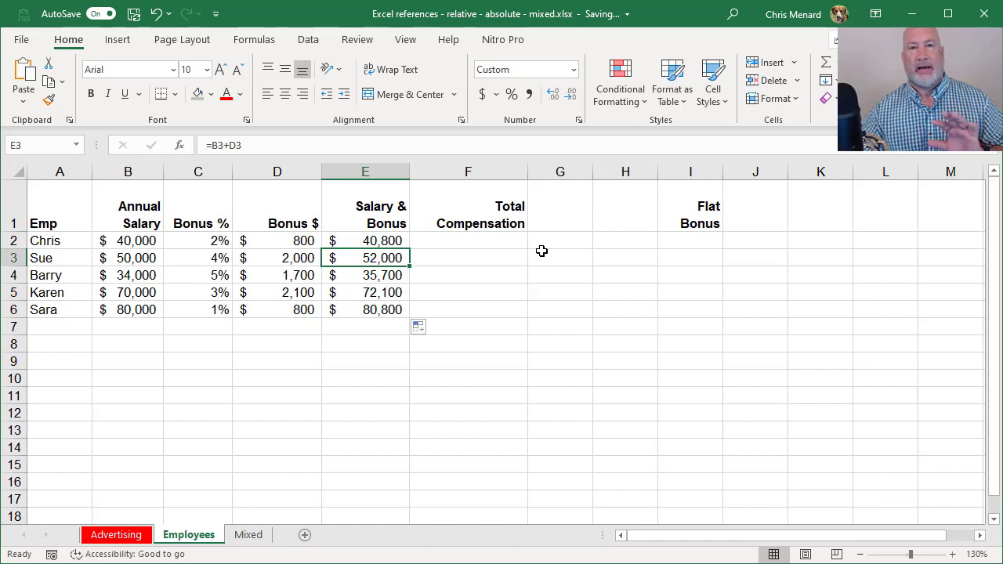
{"action": "left_click", "coordinate": [763, 216]}
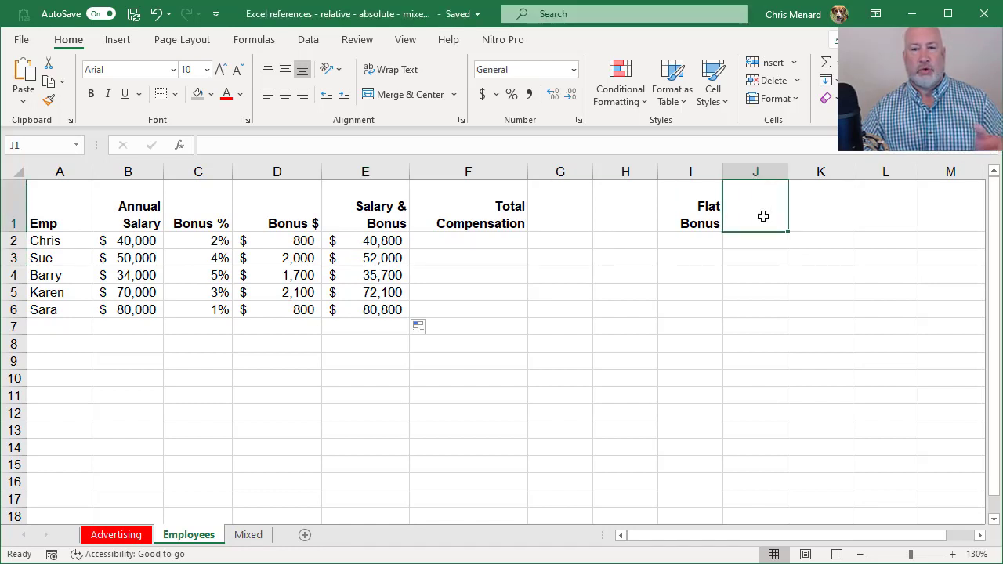
Step: Enter the 2000 flat bonus in J1
{"action": "type", "text": "2000"}
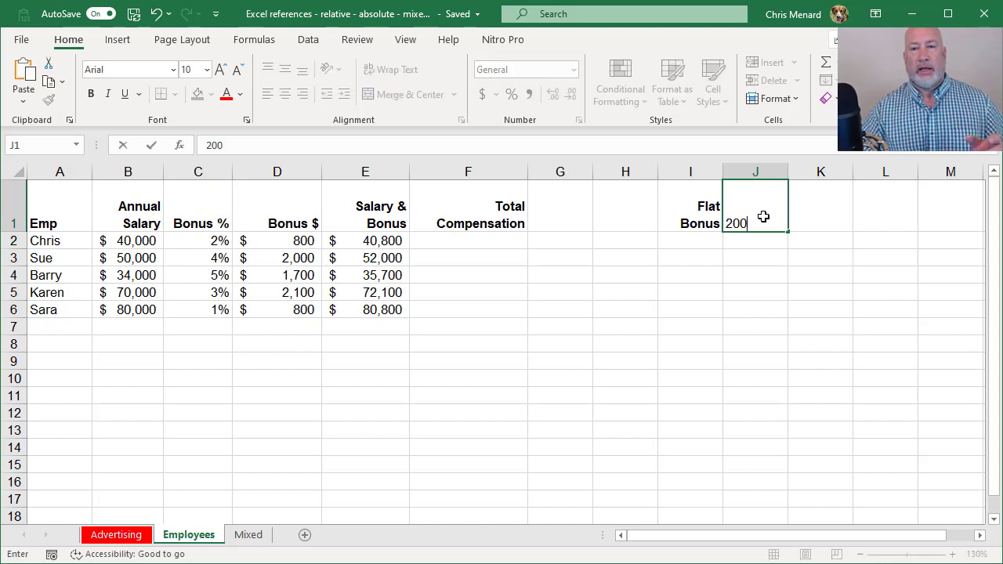
{"action": "key", "text": "Return"}
{"action": "left_click", "coordinate": [763, 216]}
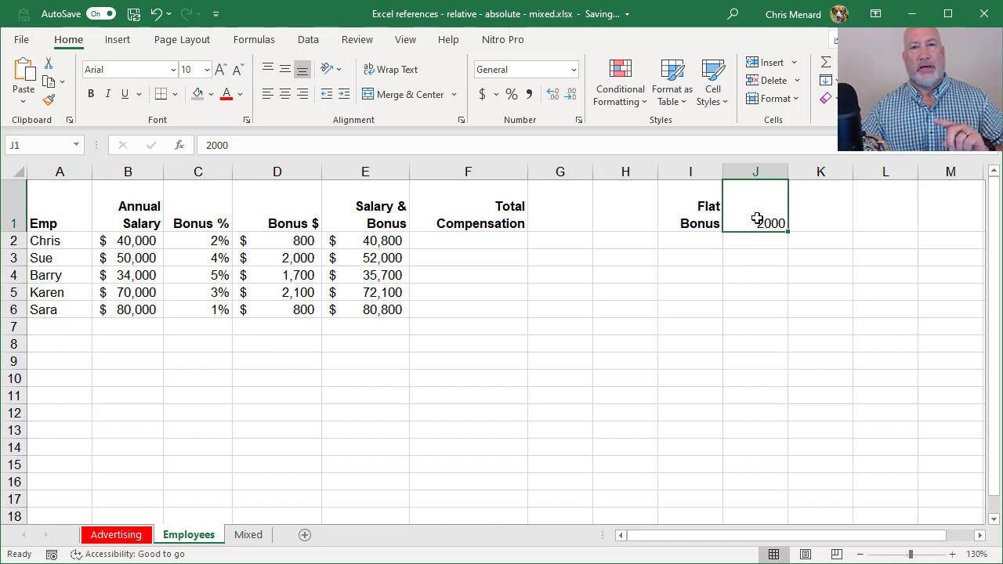
Step: Start a Total Compensation formula in F2 with an absolute J1 reference, then cancel it
{"action": "left_click", "coordinate": [513, 237]}
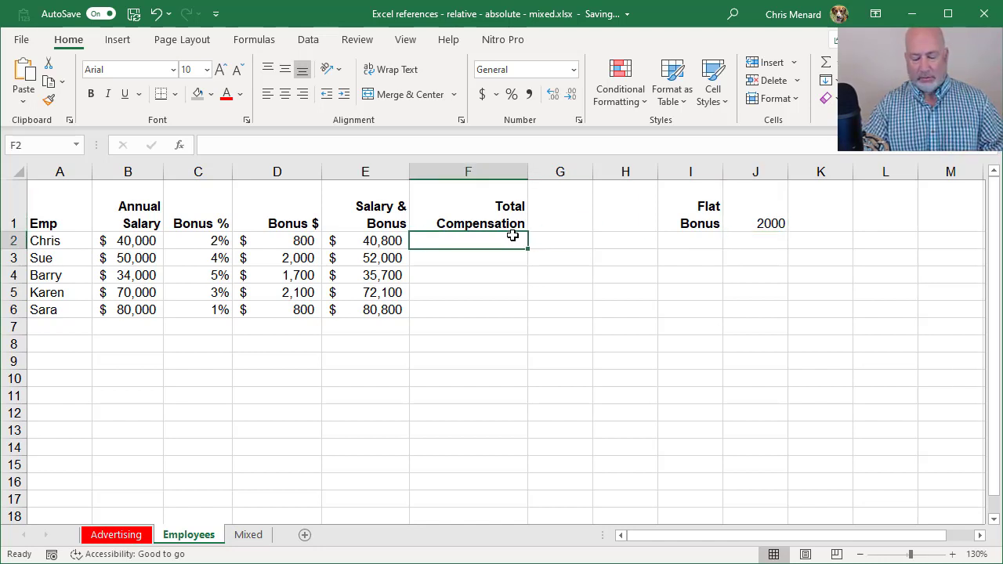
{"action": "type", "text": "="}
{"action": "key", "text": "Left"}
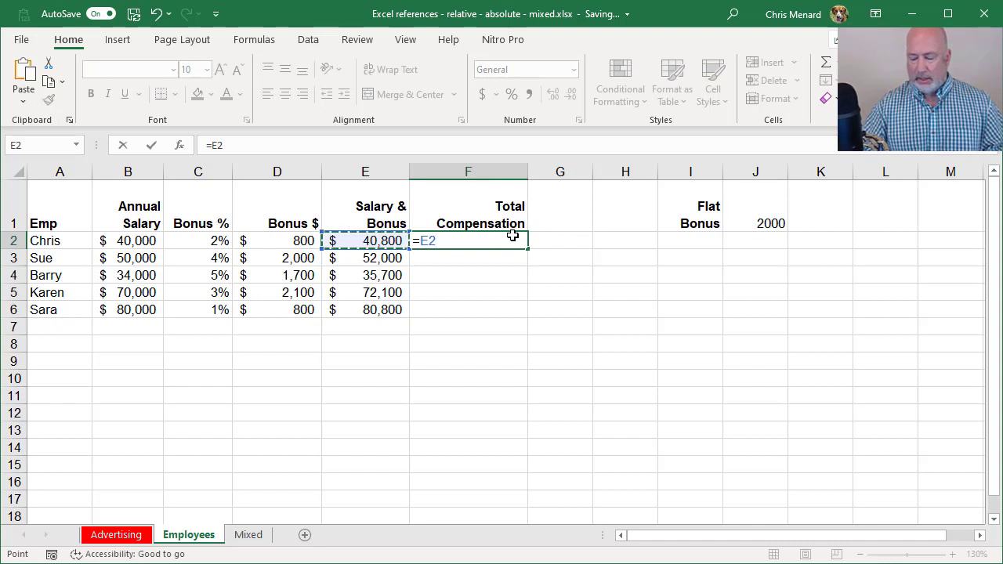
{"action": "type", "text": "+"}
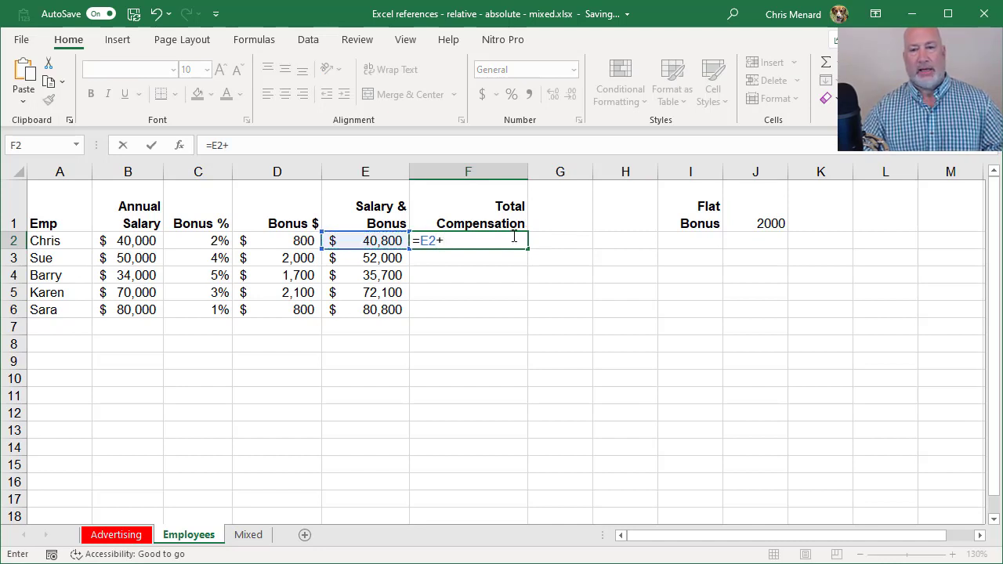
{"action": "left_click", "coordinate": [766, 215]}
{"action": "key", "text": "F4"}
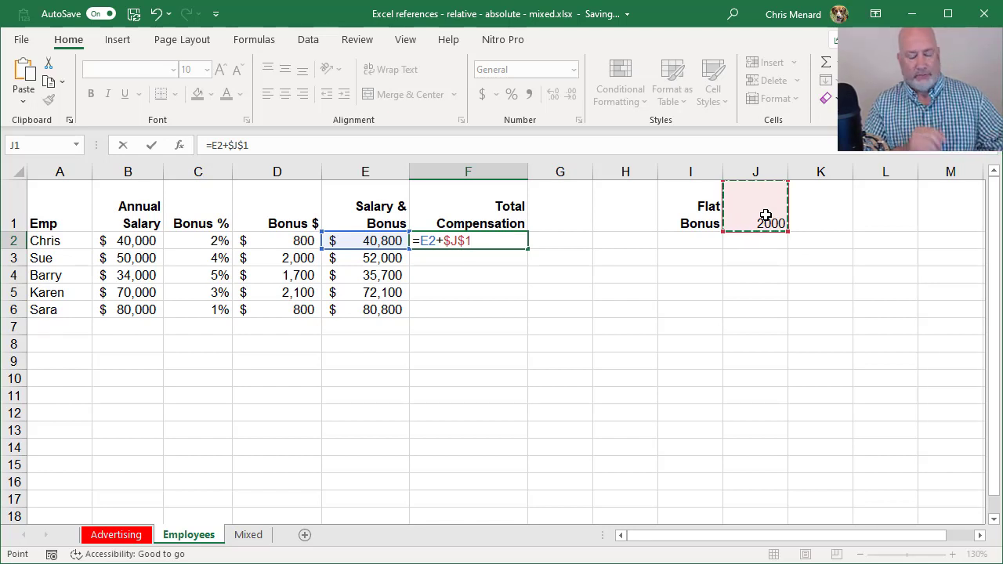
{"action": "key", "text": "Escape"}
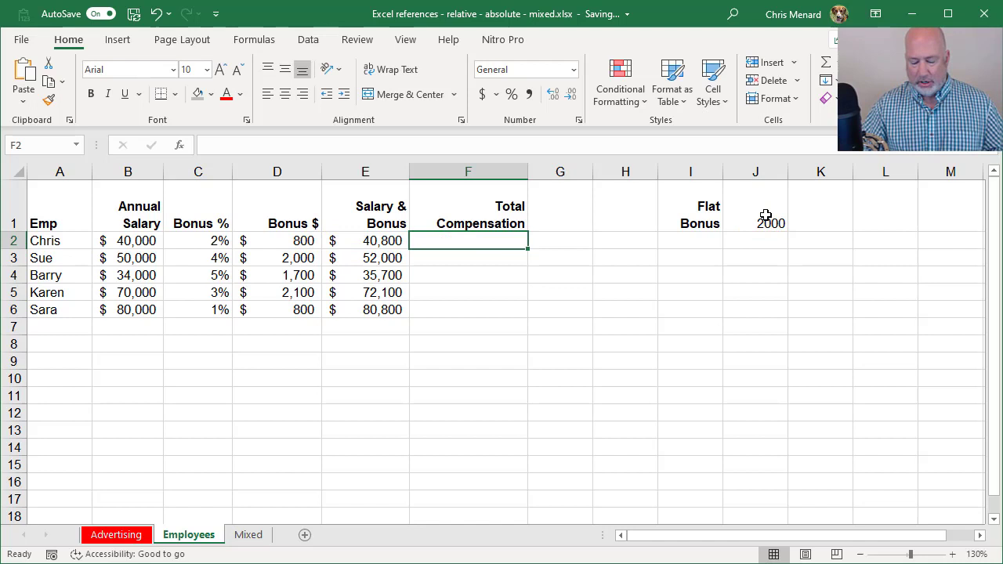
Step: Enter =$J$1+E2 in F2 and fill it down to F6, giving 42,800 to 82,800
{"action": "type", "text": "="}
{"action": "left_click", "coordinate": [753, 222]}
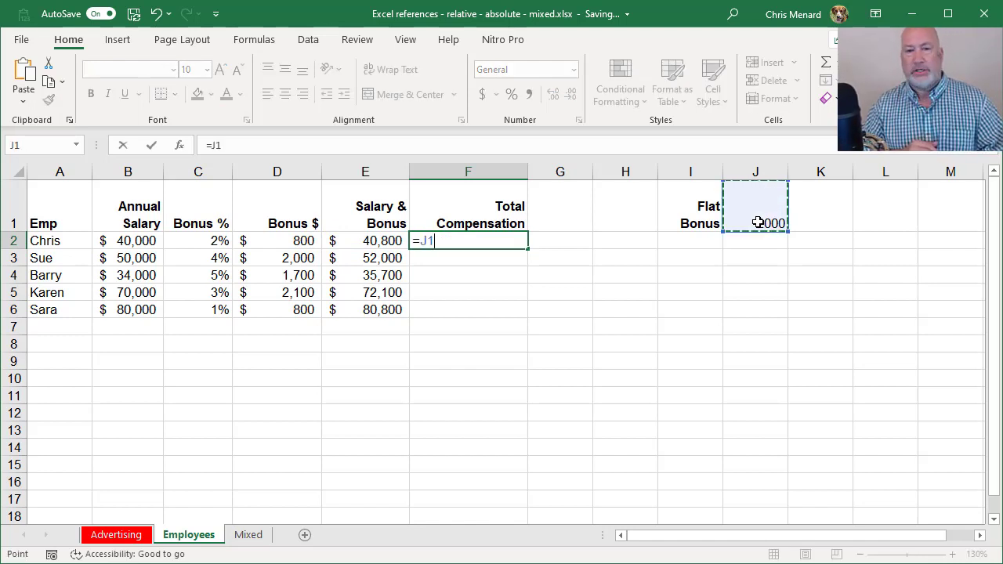
{"action": "key", "text": "F4"}
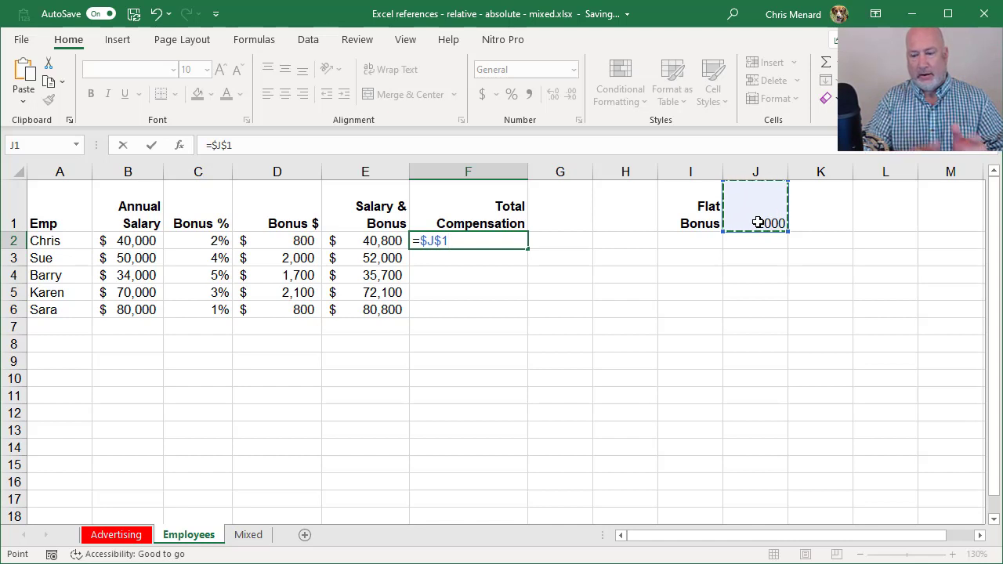
{"action": "type", "text": "+"}
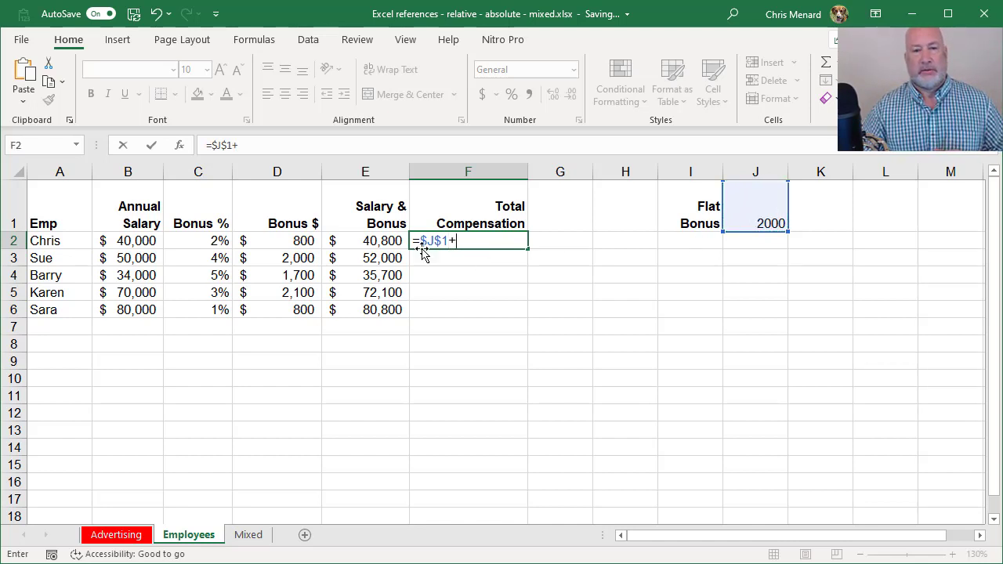
{"action": "left_click", "coordinate": [392, 240]}
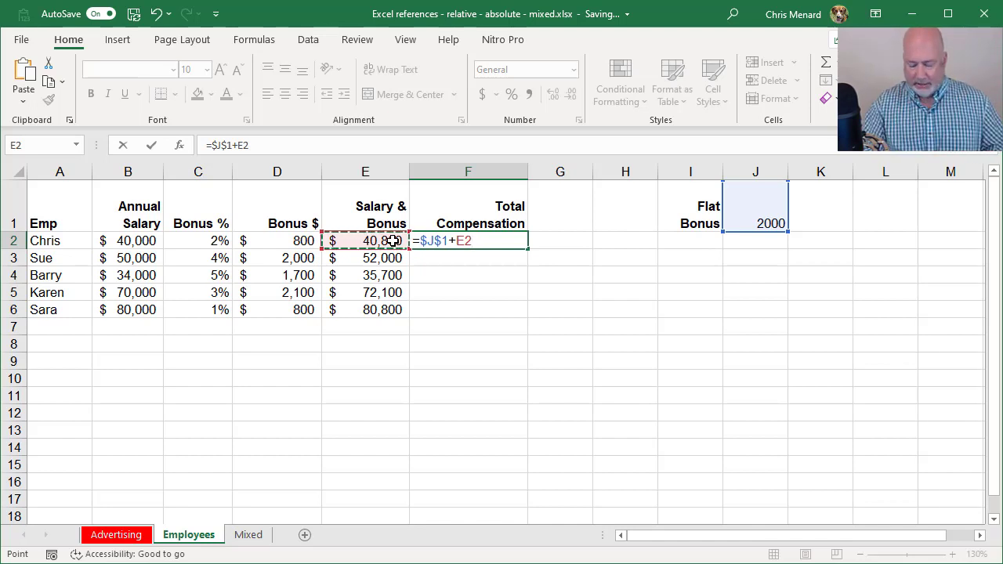
{"action": "key", "text": "ctrl+Return"}
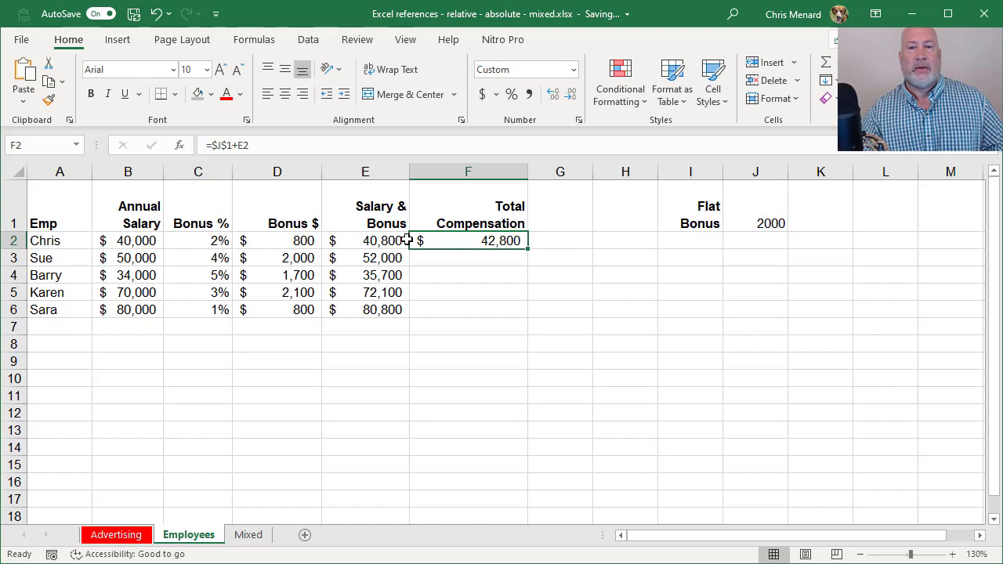
{"action": "left_click_drag", "start_coordinate": [528, 249], "coordinate": [521, 313]}
{"action": "left_click", "coordinate": [511, 248]}
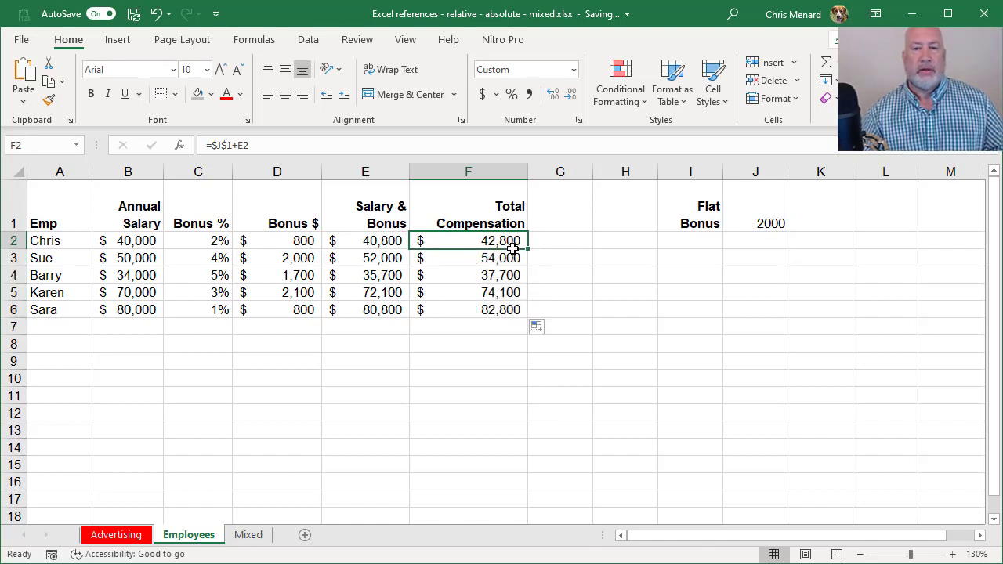
Step: Change the J1 flat bonus to 2500 so Total Compensation becomes 43,300 to 83,300
{"action": "left_click", "coordinate": [759, 220]}
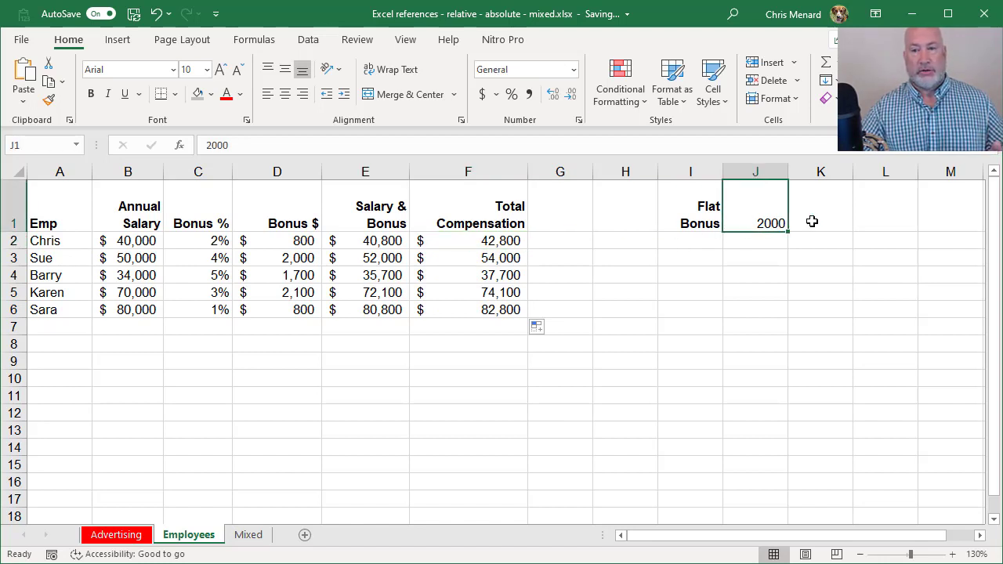
{"action": "type", "text": "2500"}
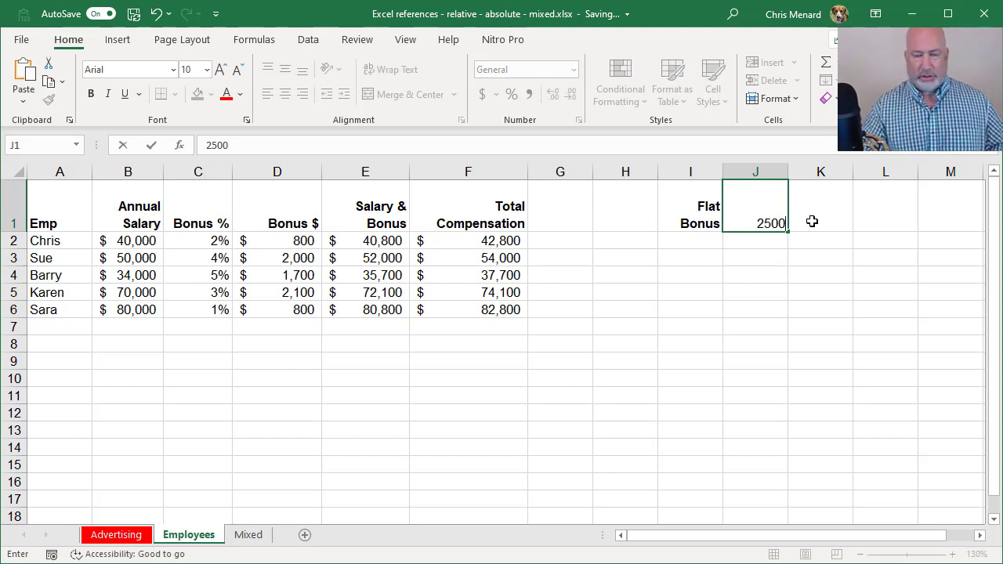
{"action": "key", "text": "ctrl+Return"}
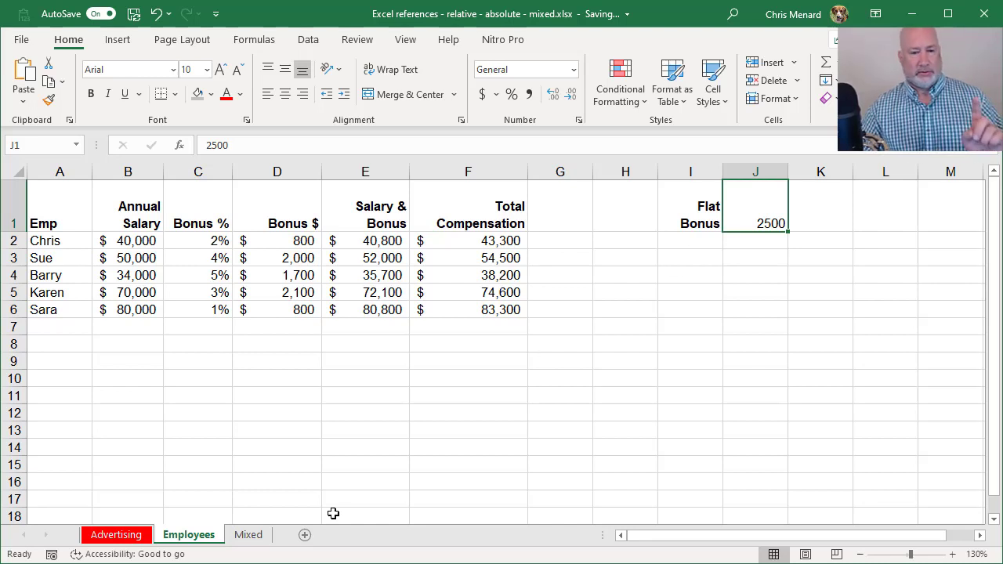
{"action": "left_click", "coordinate": [247, 541]}
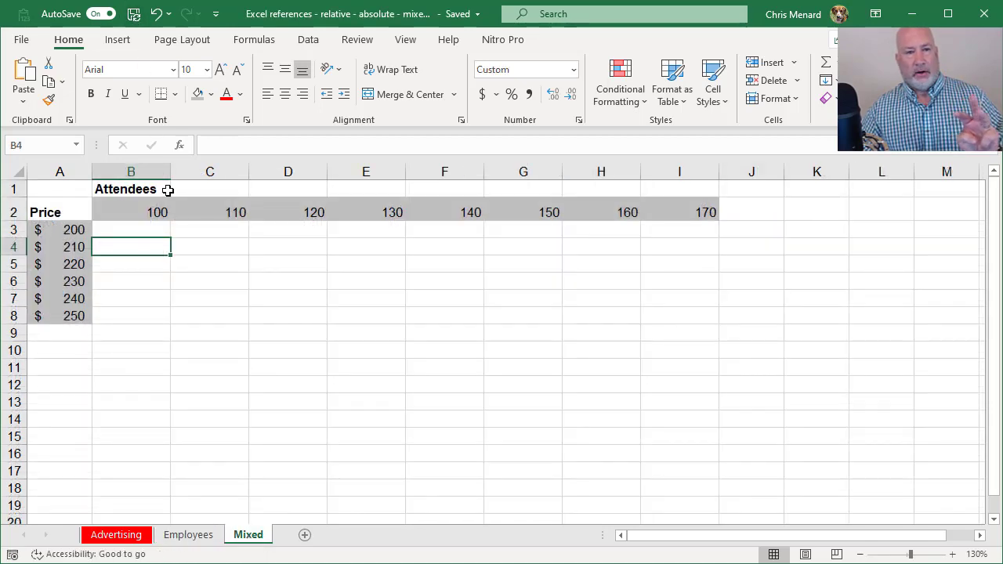
{"action": "left_click", "coordinate": [150, 232]}
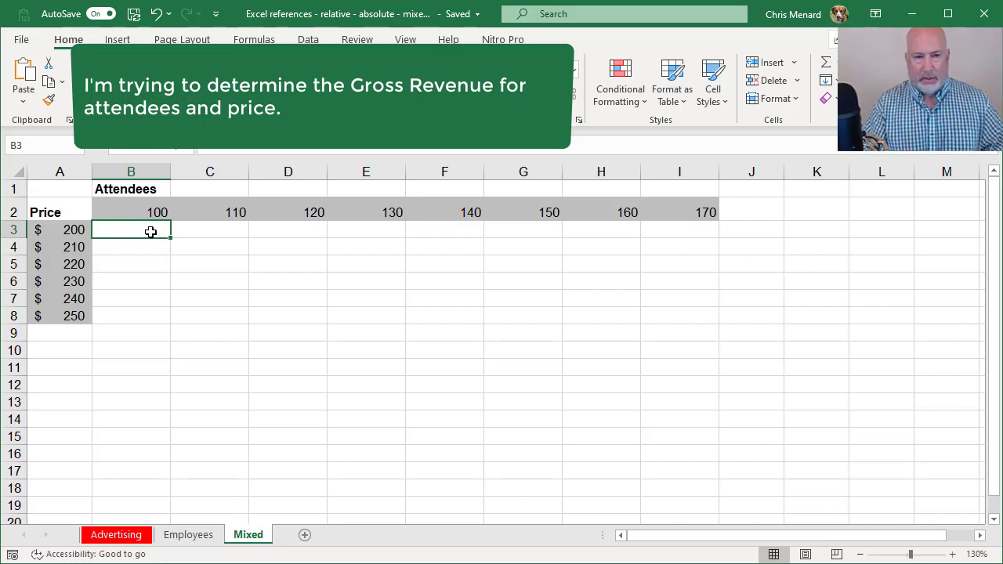
Step: Begin B3's formula with the A3 price, cycling reference types until it reads $A3
{"action": "type", "text": "="}
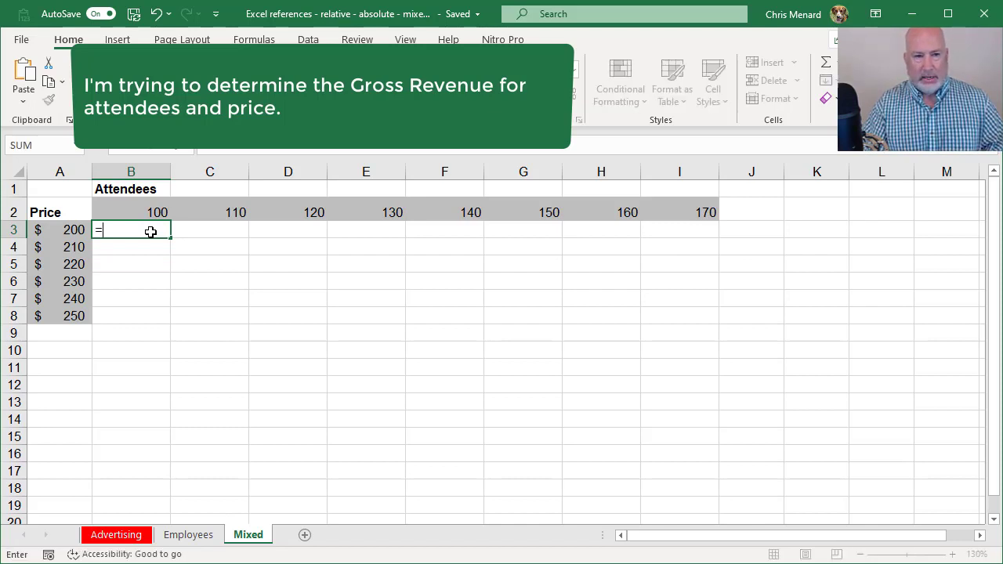
{"action": "left_click", "coordinate": [74, 229]}
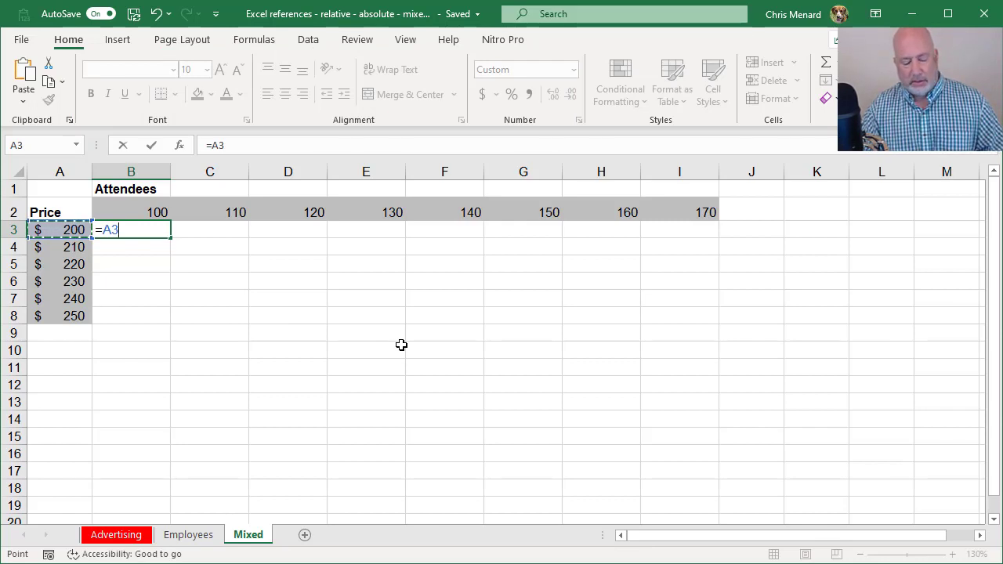
{"action": "key", "text": "F4"}
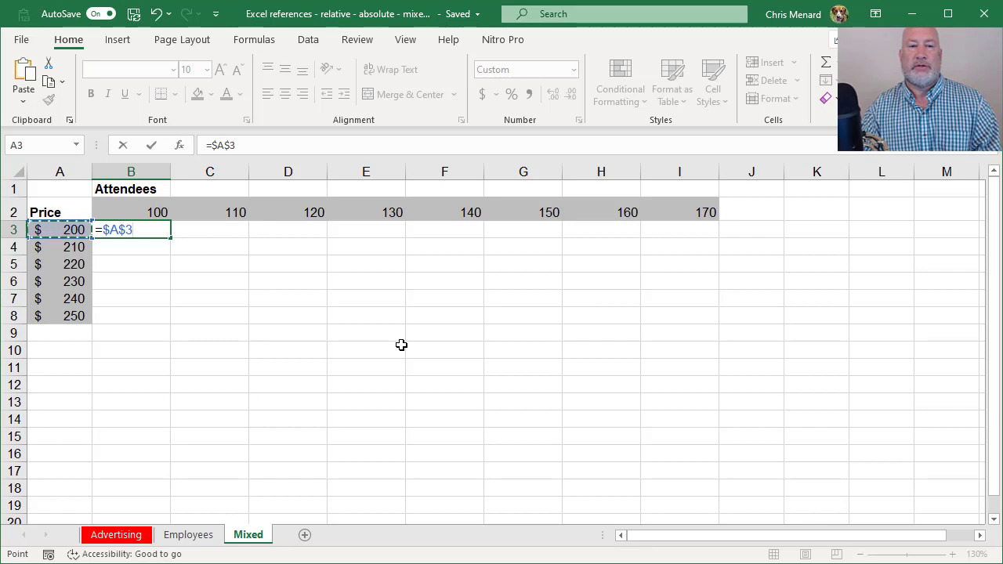
{"action": "key", "text": "F4"}
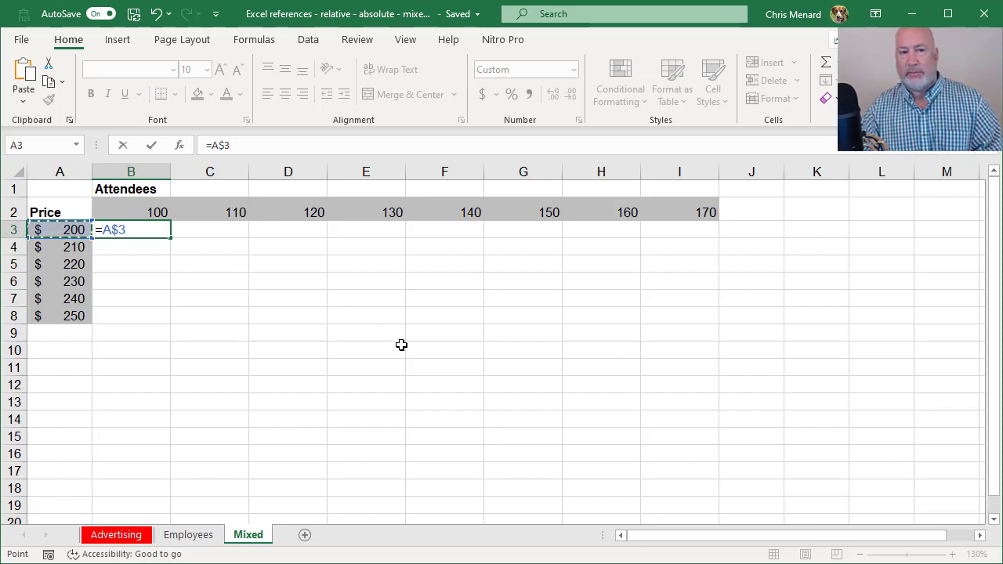
{"action": "key", "text": "F4"}
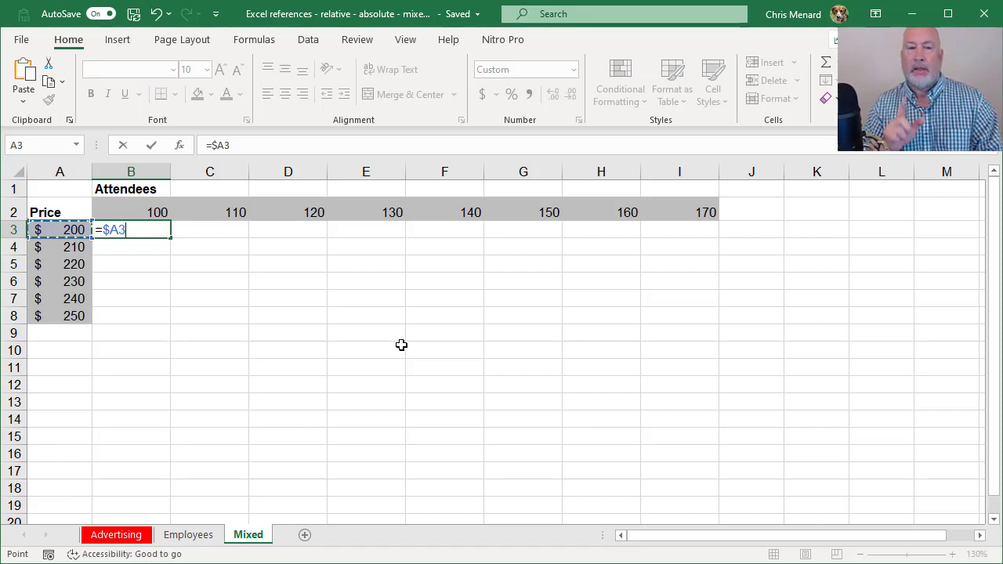
{"action": "key", "text": "F4"}
{"action": "key", "text": "F4"}
{"action": "key", "text": "F4"}
{"action": "key", "text": "F4"}
{"action": "key", "text": "F4"}
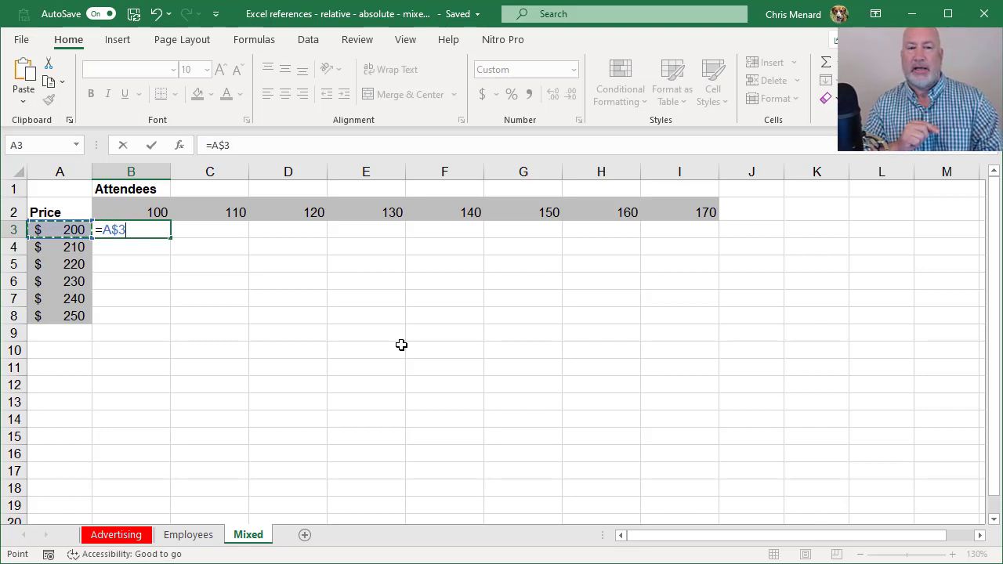
{"action": "key", "text": "F4"}
{"action": "key", "text": "F4"}
{"action": "key", "text": "F4"}
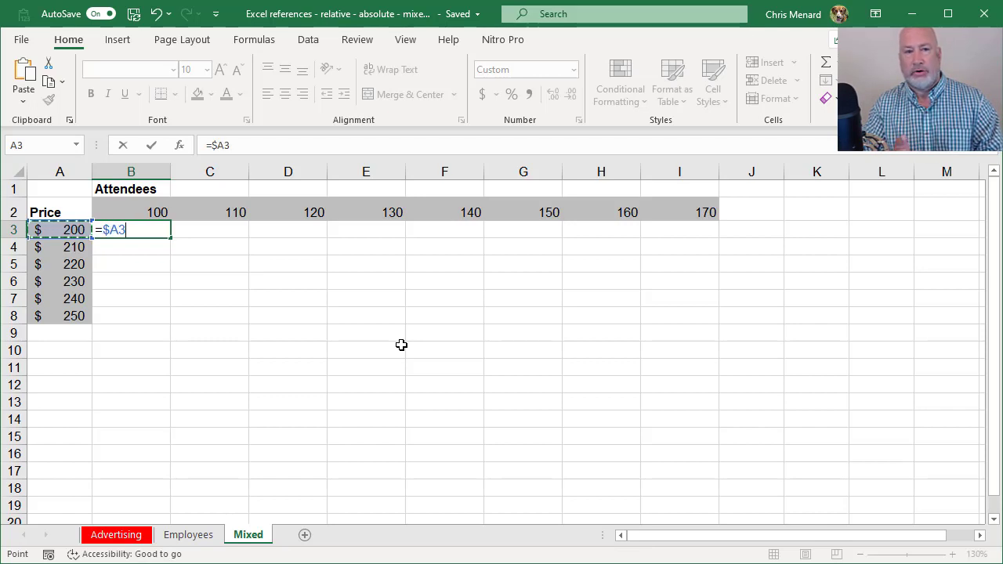
{"action": "key", "text": "F4"}
{"action": "key", "text": "F4"}
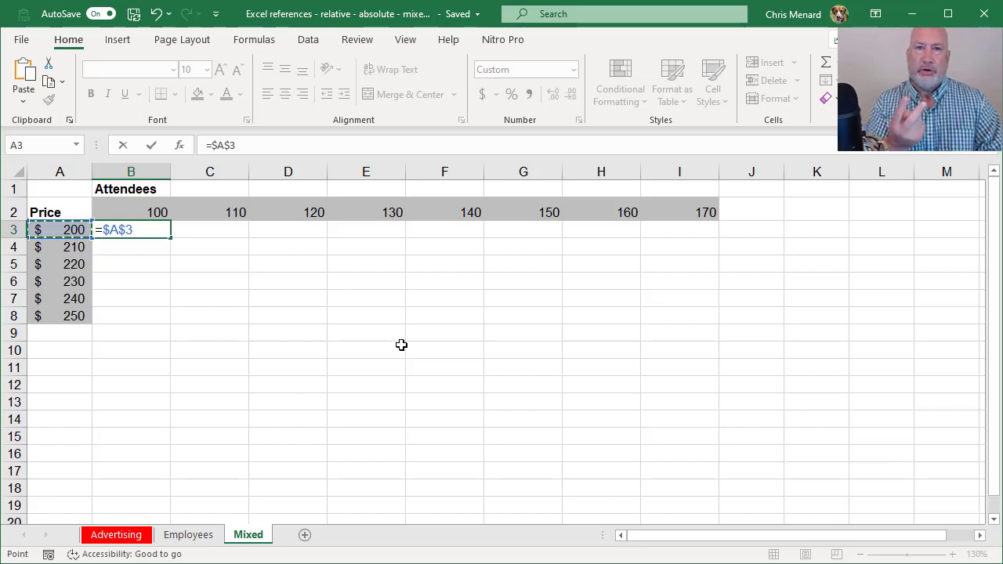
{"action": "key", "text": "F4"}
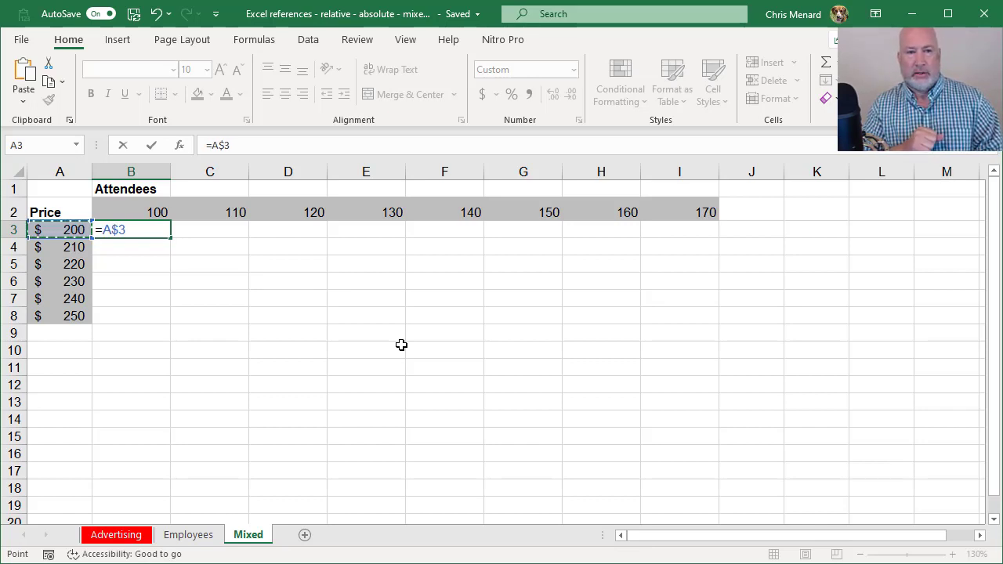
{"action": "key", "text": "F4"}
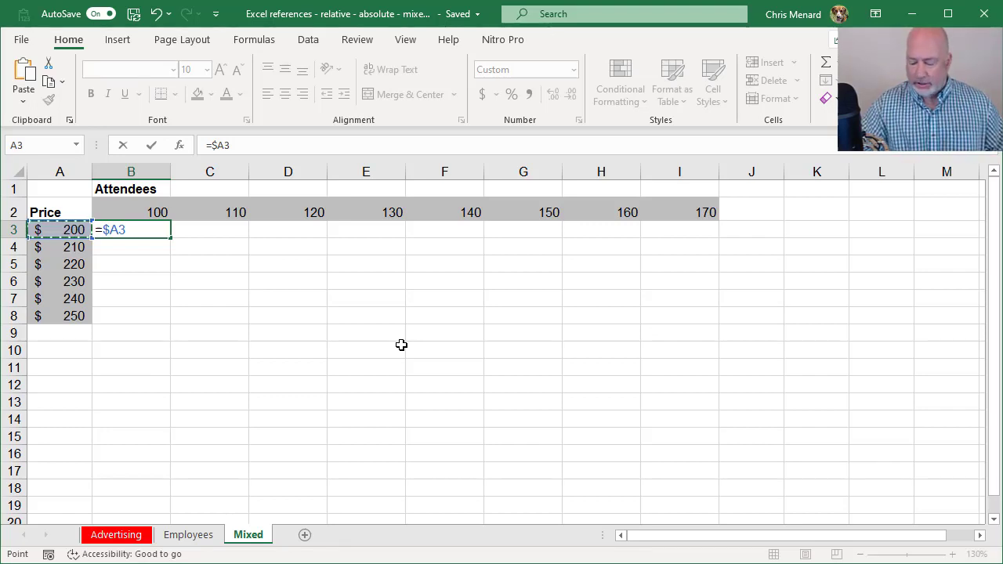
Step: Complete B3 as =$A3*B$2, locking row 2, and commit it to show 20,000
{"action": "type", "text": "*"}
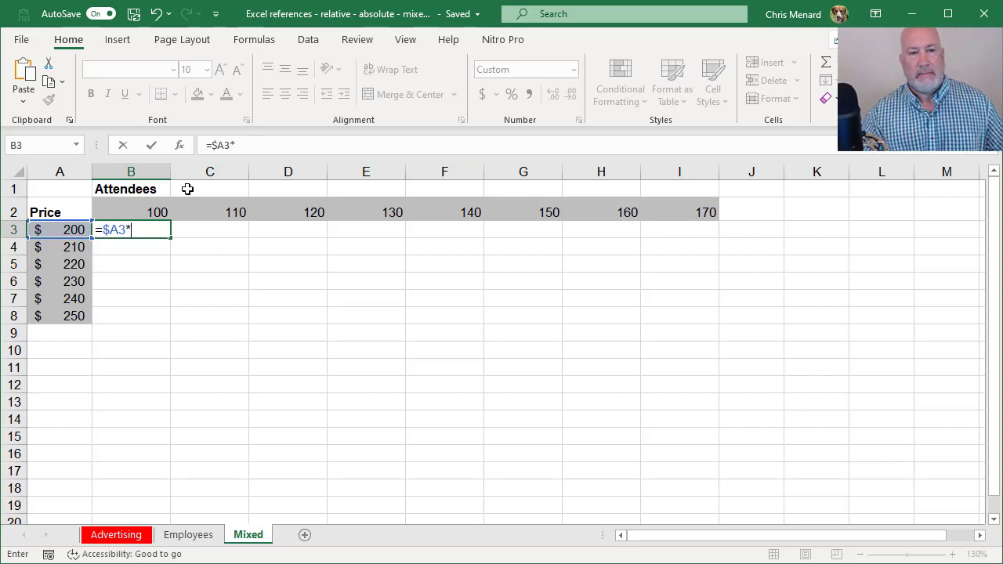
{"action": "left_click", "coordinate": [136, 214]}
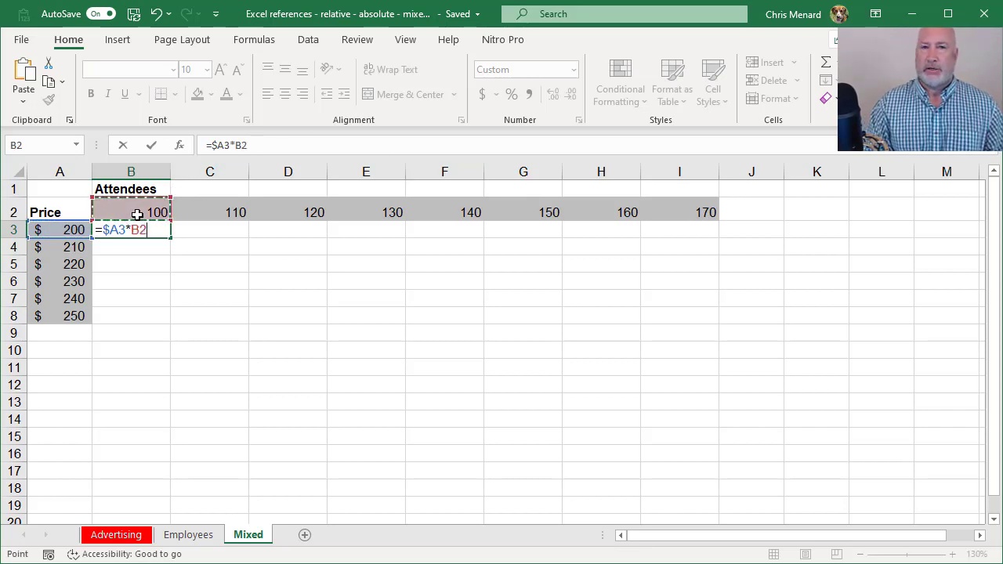
{"action": "key", "text": "F4"}
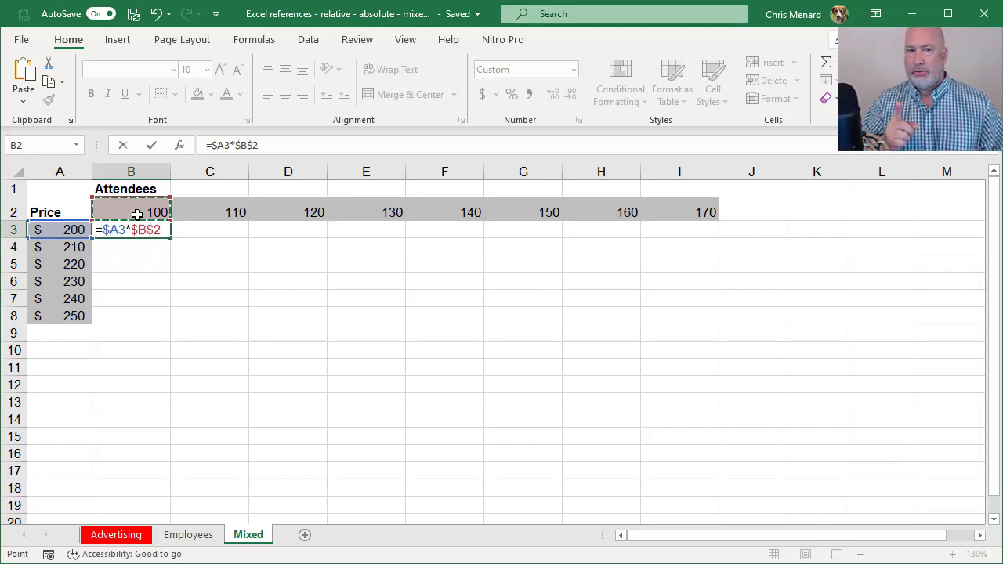
{"action": "key", "text": "F4"}
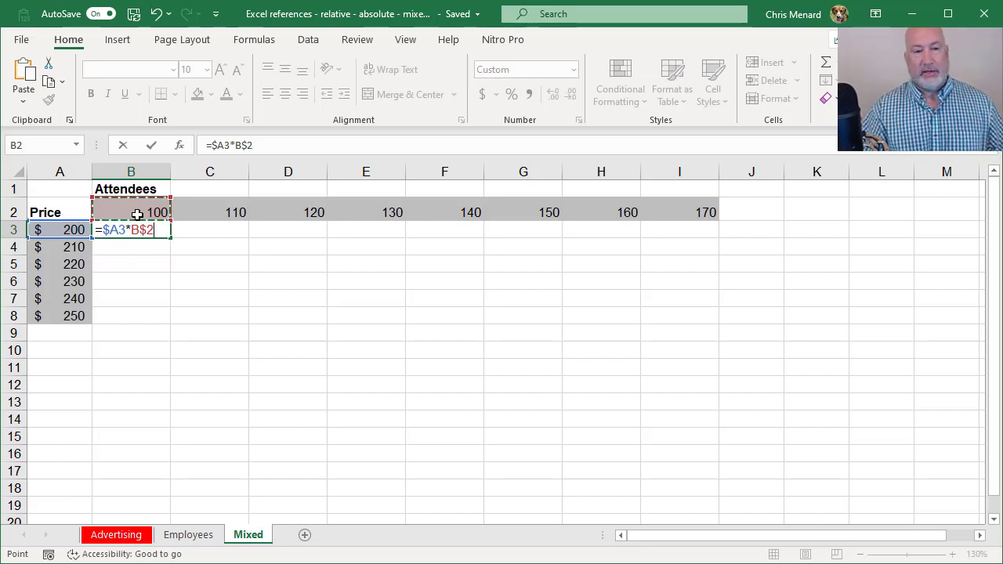
{"action": "key", "text": "ctrl+Return"}
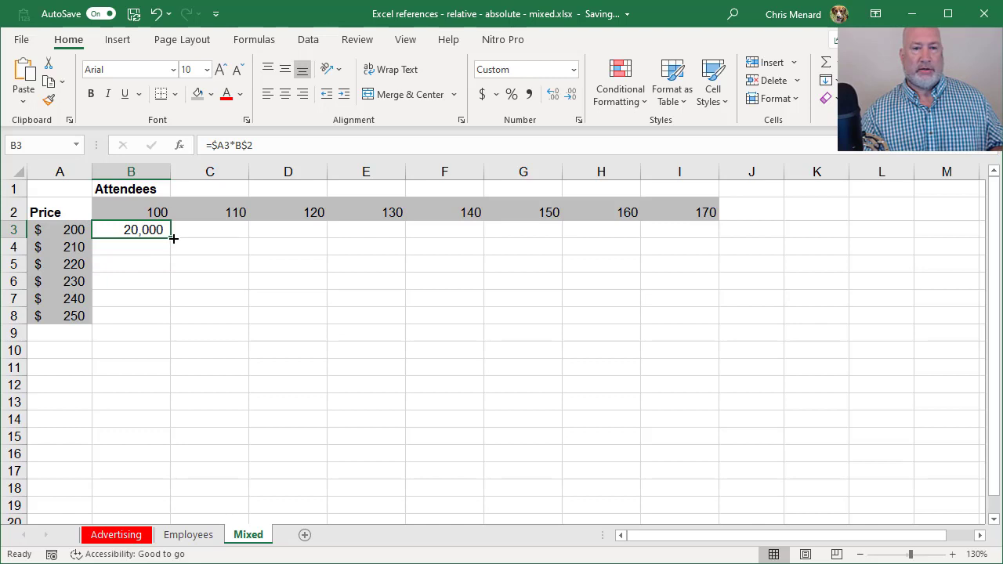
Step: Copy the B3 revenue formula across to I3 and inspect I3's references
{"action": "left_click_drag", "start_coordinate": [174, 239], "coordinate": [725, 240]}
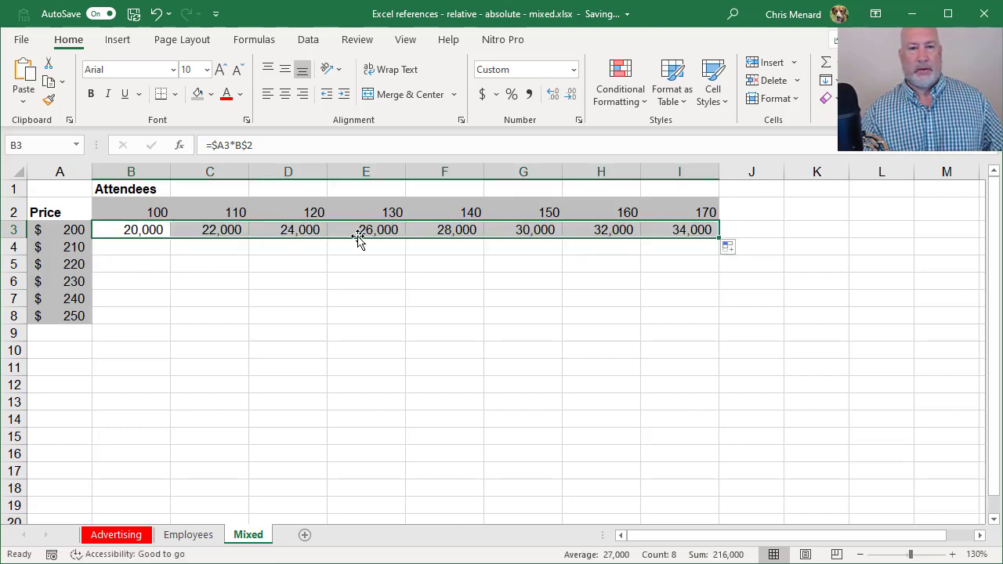
{"action": "left_click", "coordinate": [671, 230]}
{"action": "key", "text": "F2"}
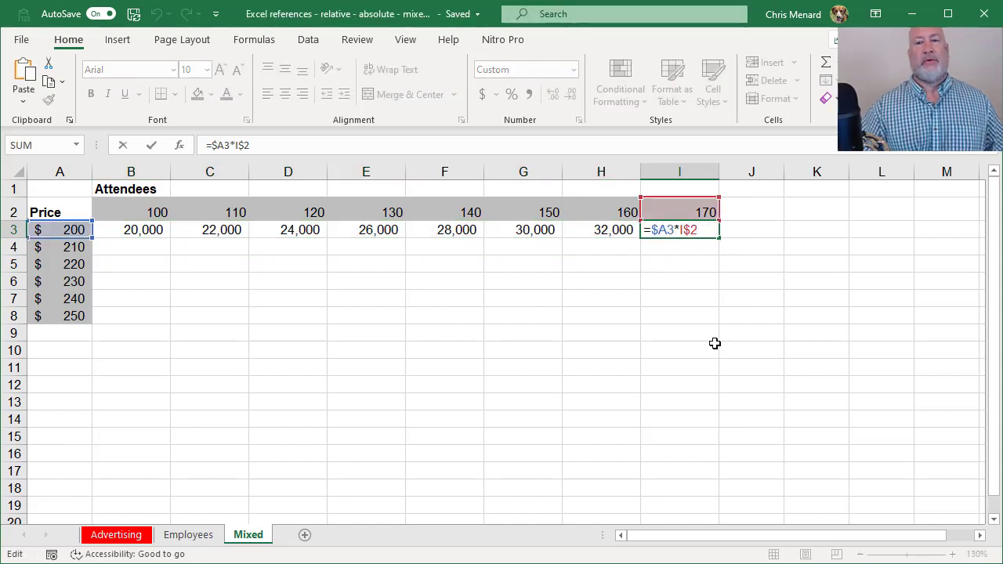
{"action": "key", "text": "Left"}
{"action": "key", "text": "Left"}
{"action": "key", "text": "Left"}
{"action": "key", "text": "Left"}
{"action": "key", "text": "Left"}
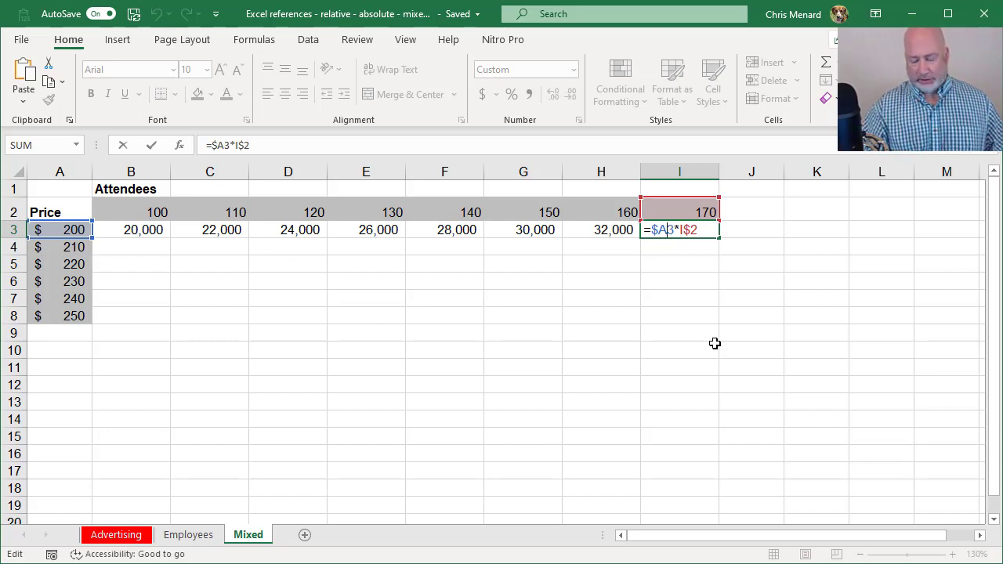
{"action": "key", "text": "Return"}
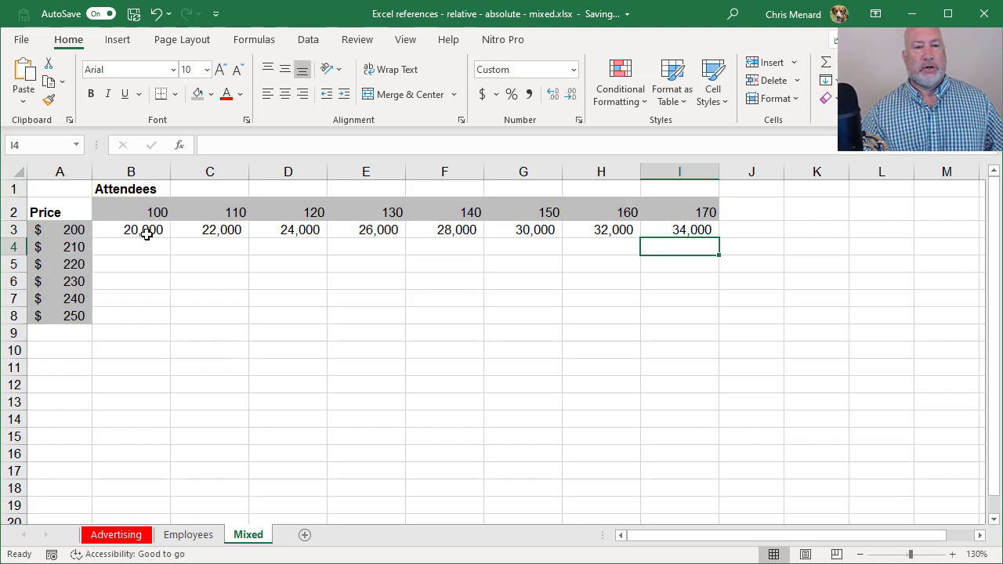
Step: Fill B3:I3 down to row 8 and check I8's formula, ending at 42,500
{"action": "left_click", "coordinate": [147, 232]}
{"action": "left_click_drag", "start_coordinate": [187, 234], "coordinate": [712, 242]}
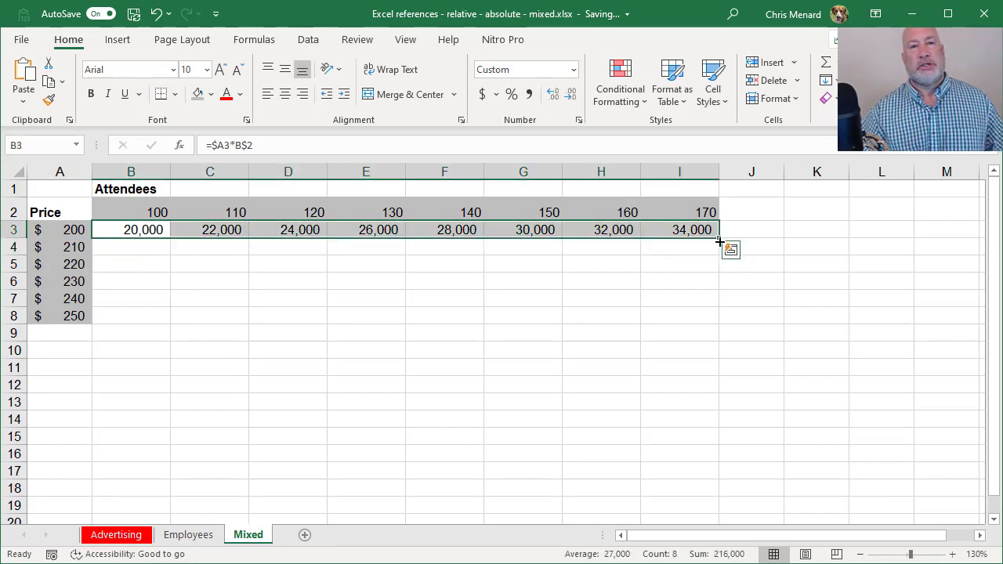
{"action": "double_click", "coordinate": [719, 242]}
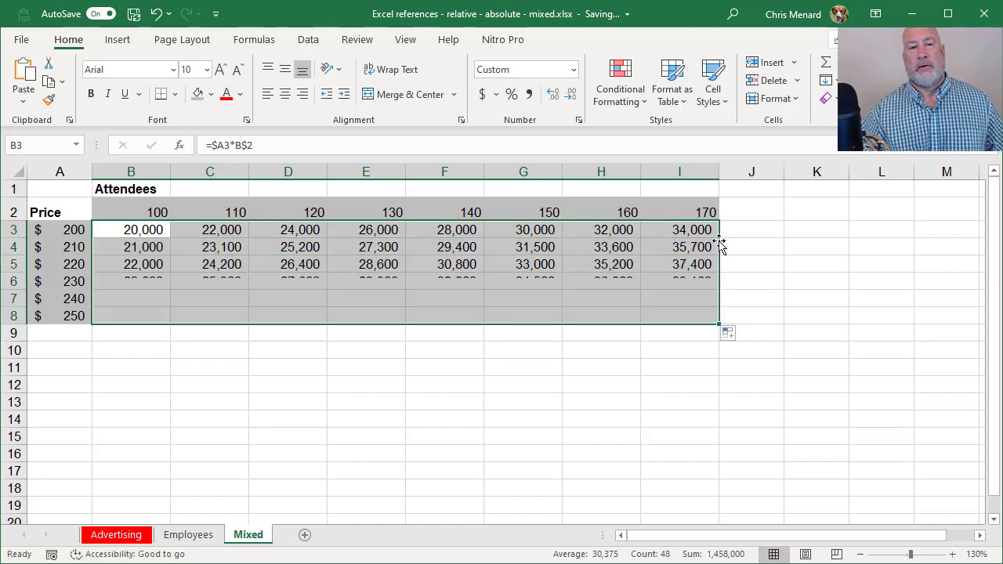
{"action": "double_click", "coordinate": [678, 315]}
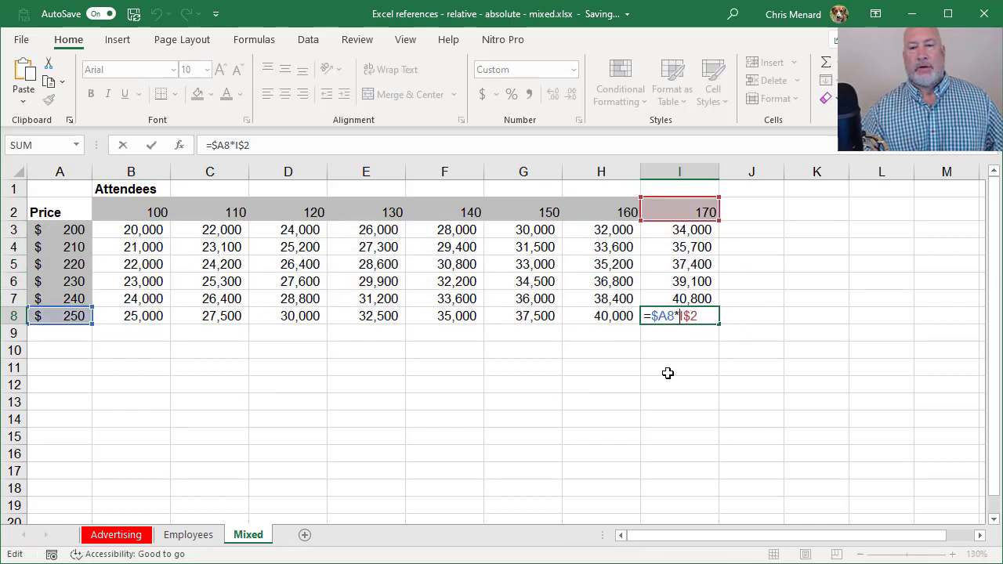
{"action": "key", "text": "Escape"}
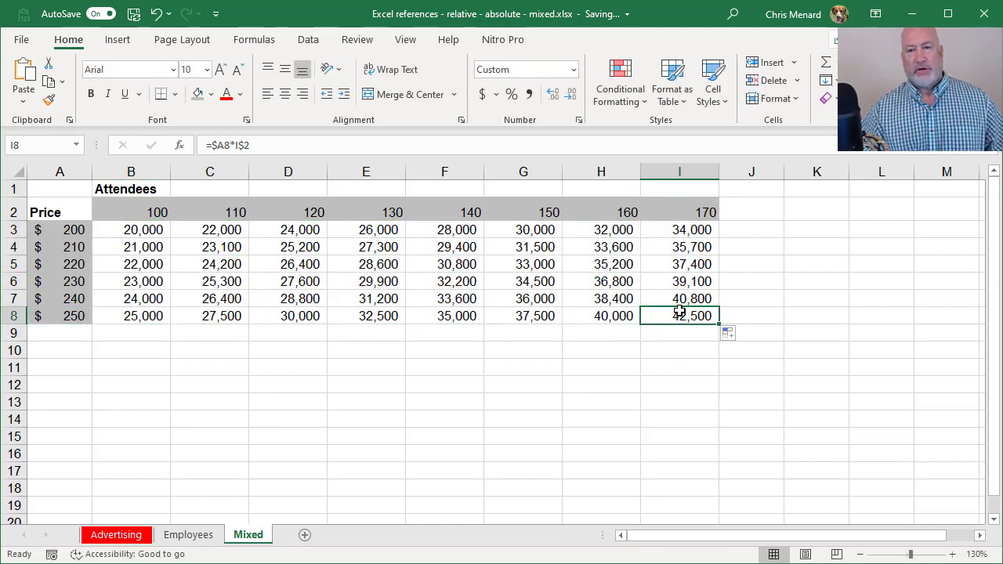
{"action": "double_click", "coordinate": [665, 316]}
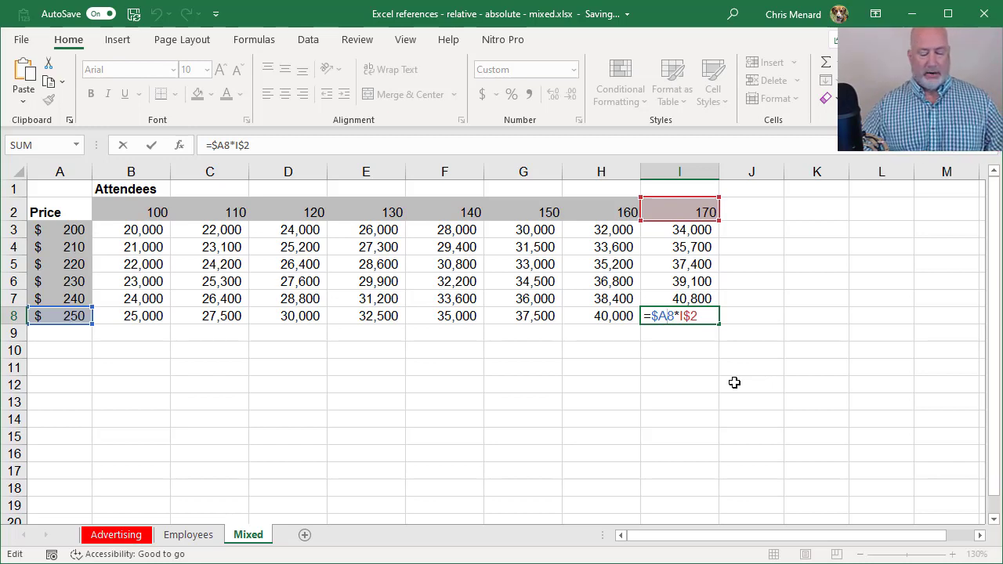
{"action": "key", "text": "Escape"}
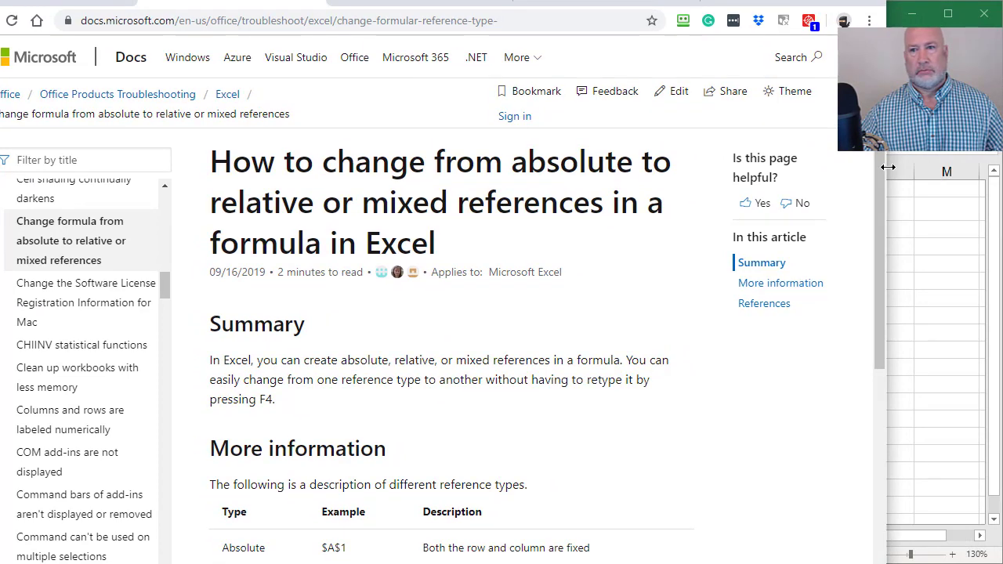
Step: Widen the Microsoft Docs article window and scroll to the reference-type table and back
{"action": "left_click_drag", "start_coordinate": [887, 167], "coordinate": [999, 168]}
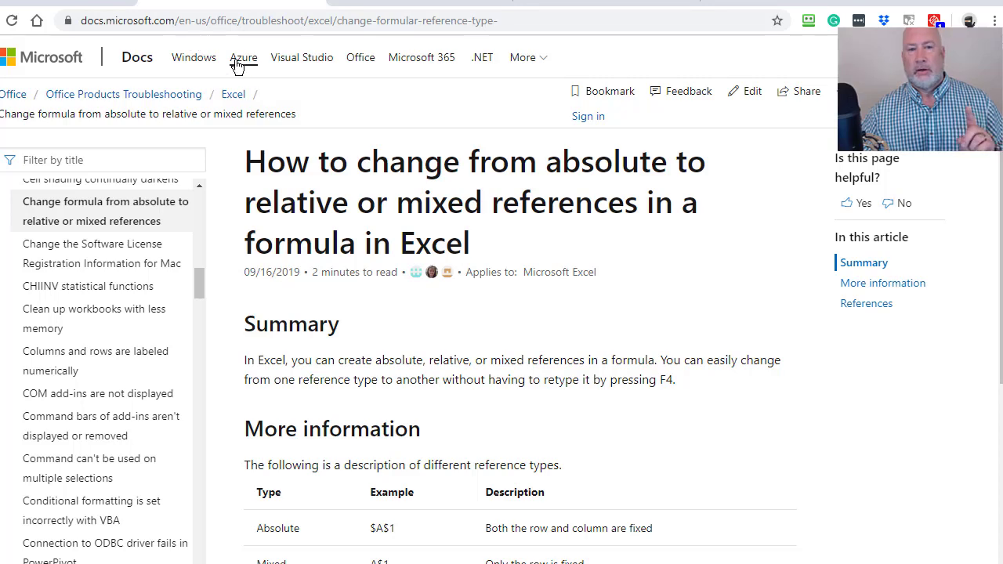
{"action": "scroll", "coordinate": [530, 220], "scroll_direction": "down", "scroll_amount": 3}
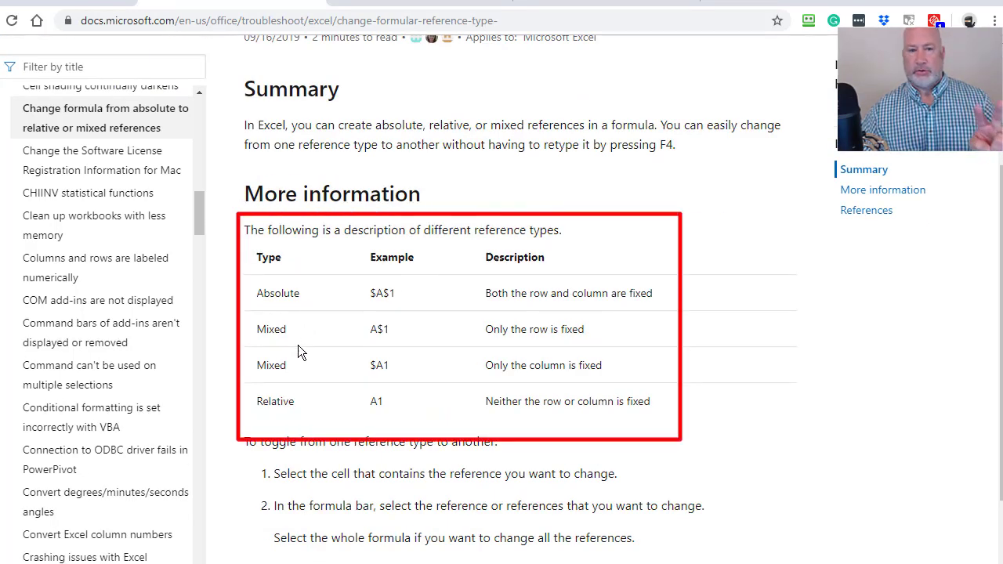
{"action": "scroll", "coordinate": [384, 362], "scroll_direction": "up", "scroll_amount": 3}
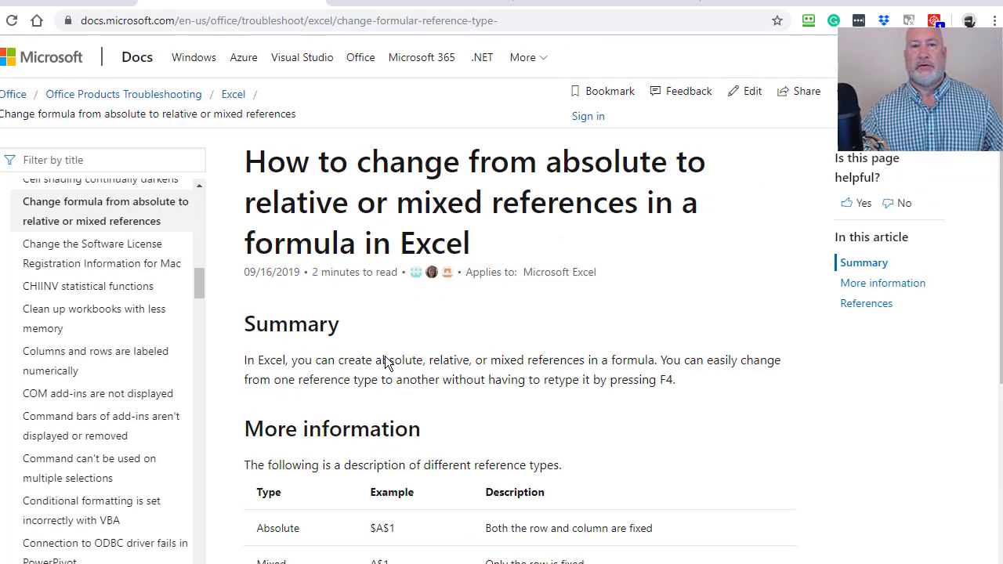